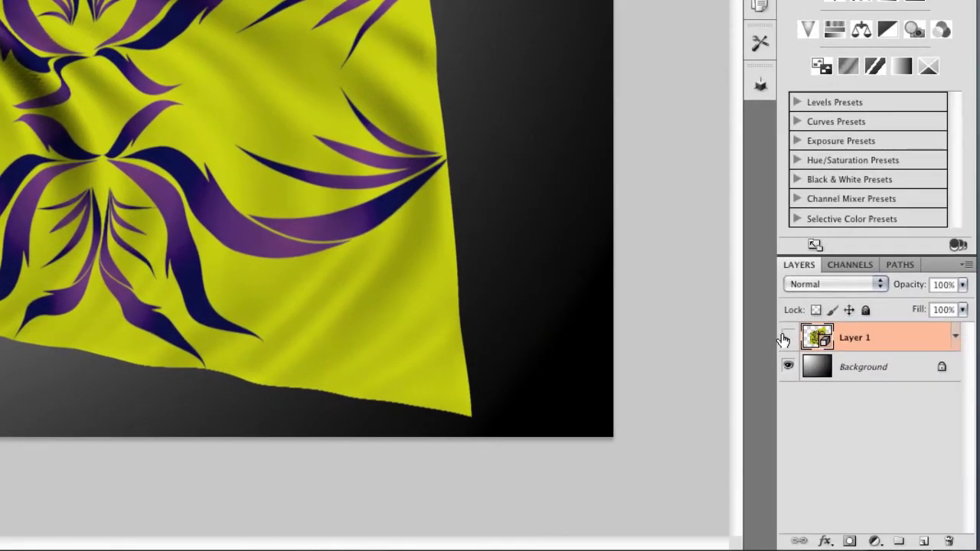
Hide the flag layer, add a new Layer 2, and fill the Background with white.
left_click(917, 420)
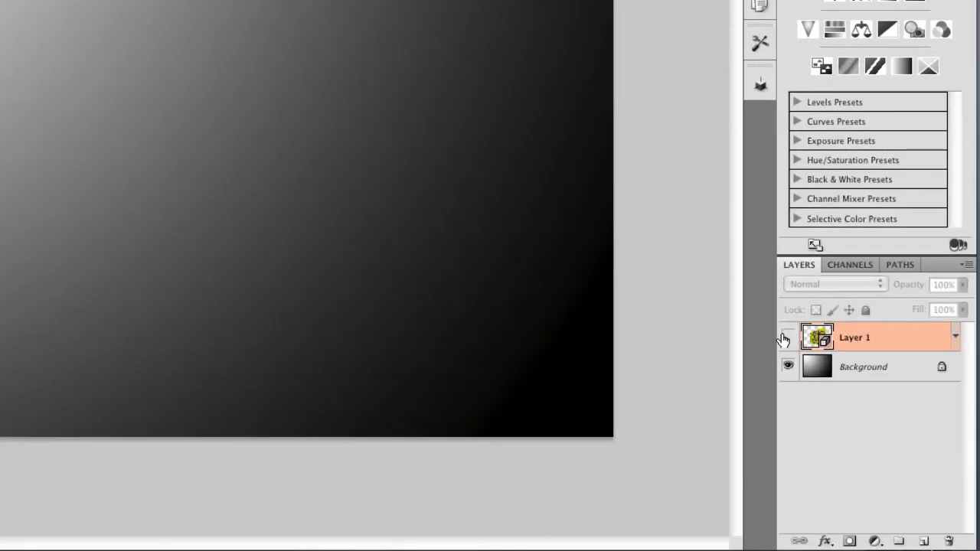
left_click(924, 541)
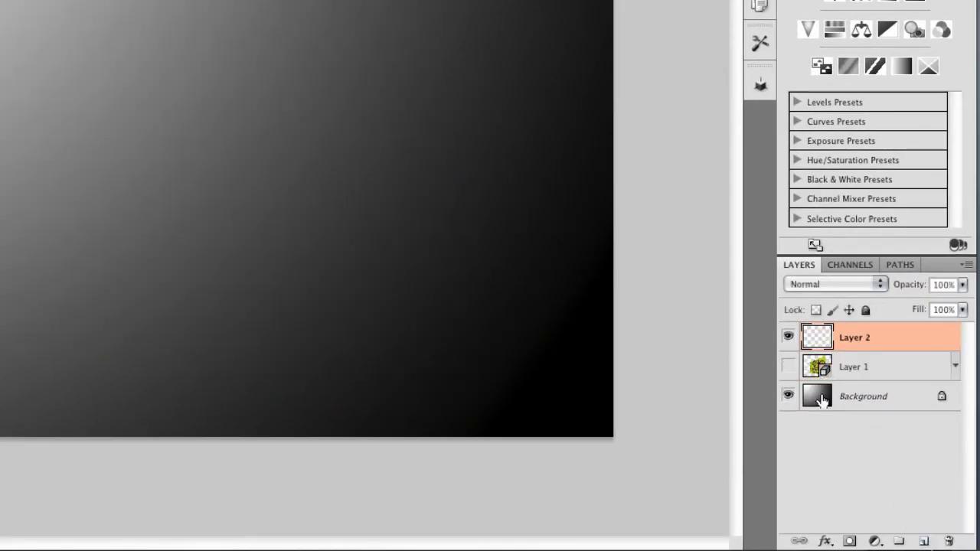
left_click(824, 402)
key("BackSpace")
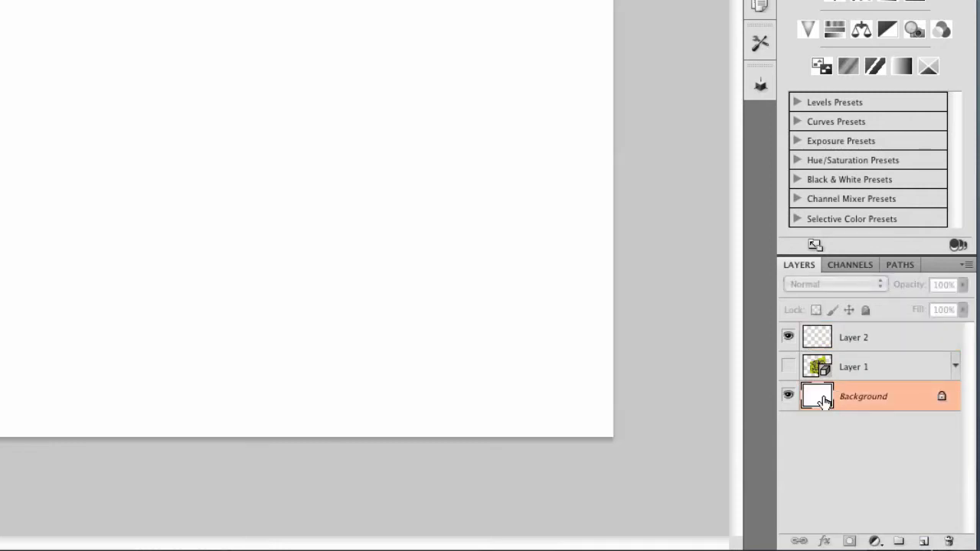
Fill Layer 2 with 50% Gray via Edit > Fill.
left_click(829, 342)
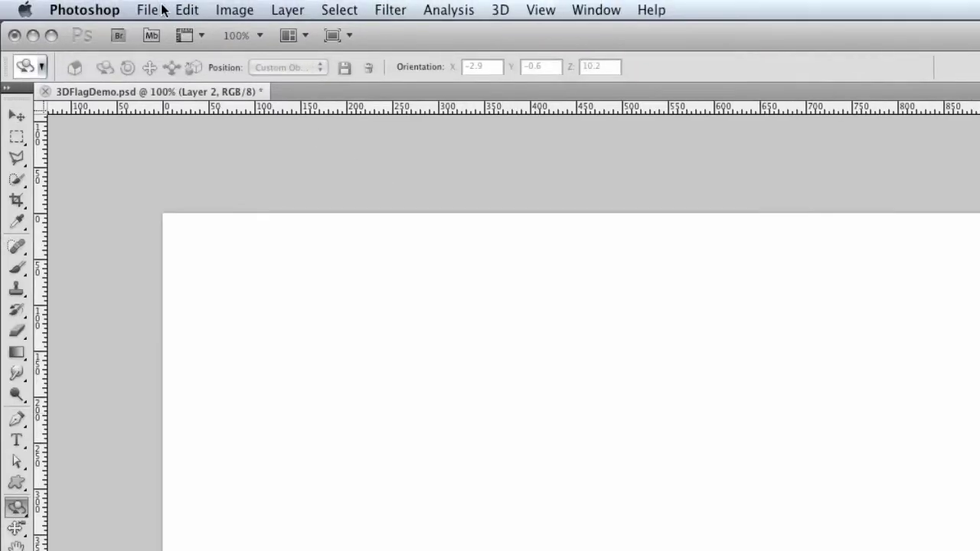
left_click(178, 10)
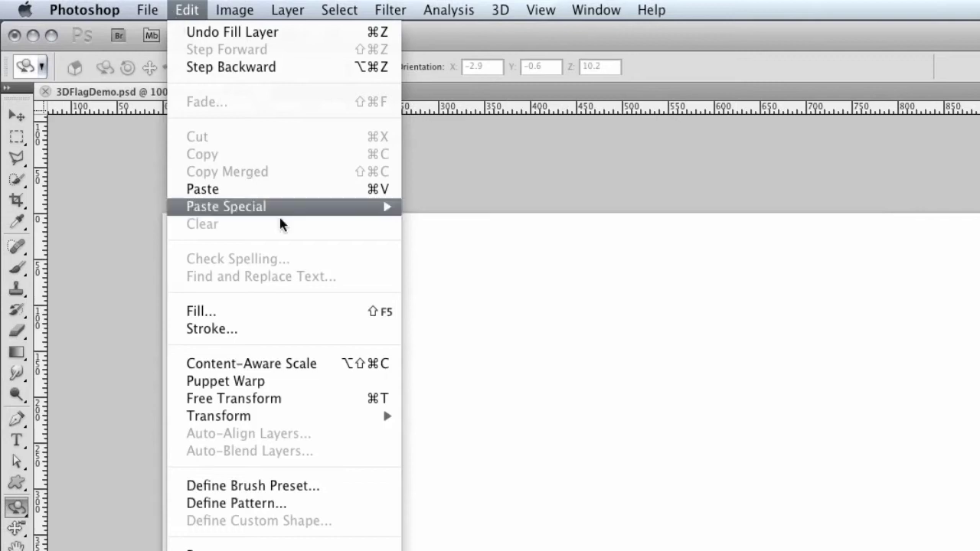
left_click(335, 311)
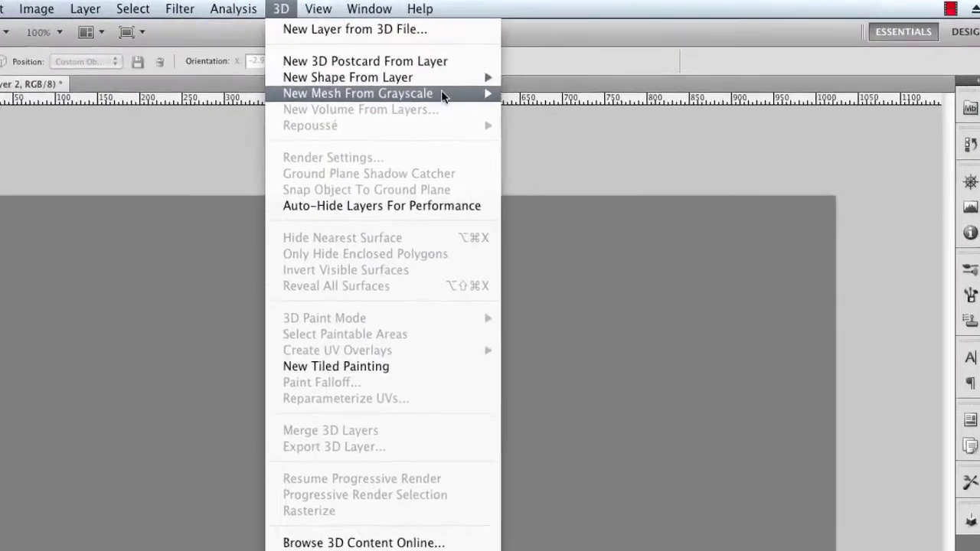
Convert gray Layer 2 into a 3D plane with New Mesh From Grayscale > Plane.
mouse_move(516, 83)
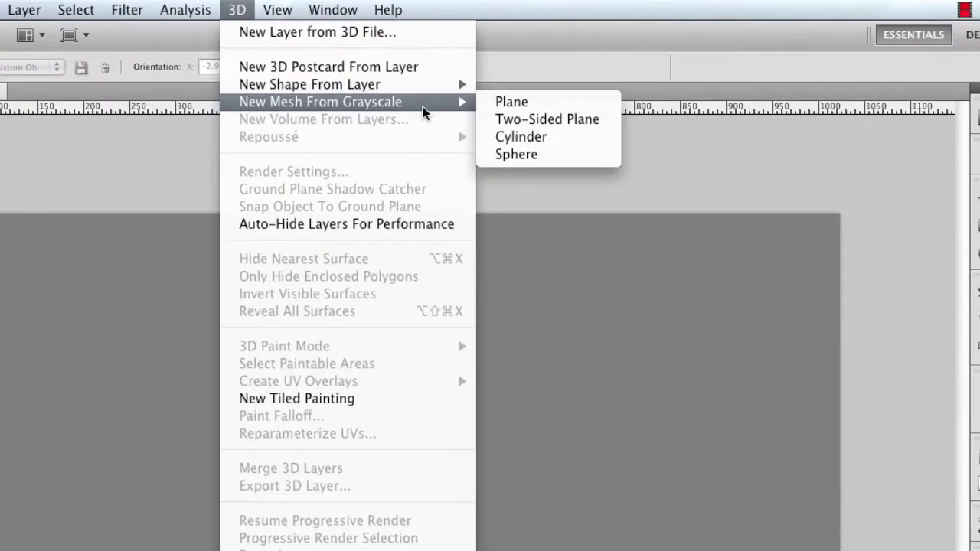
left_click(568, 105)
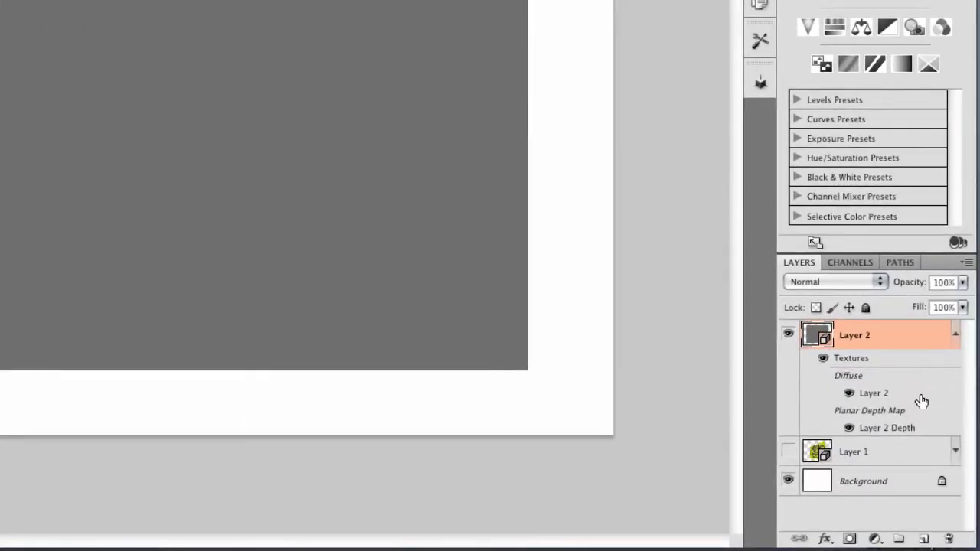
mouse_move(922, 402)
mouse_move(913, 431)
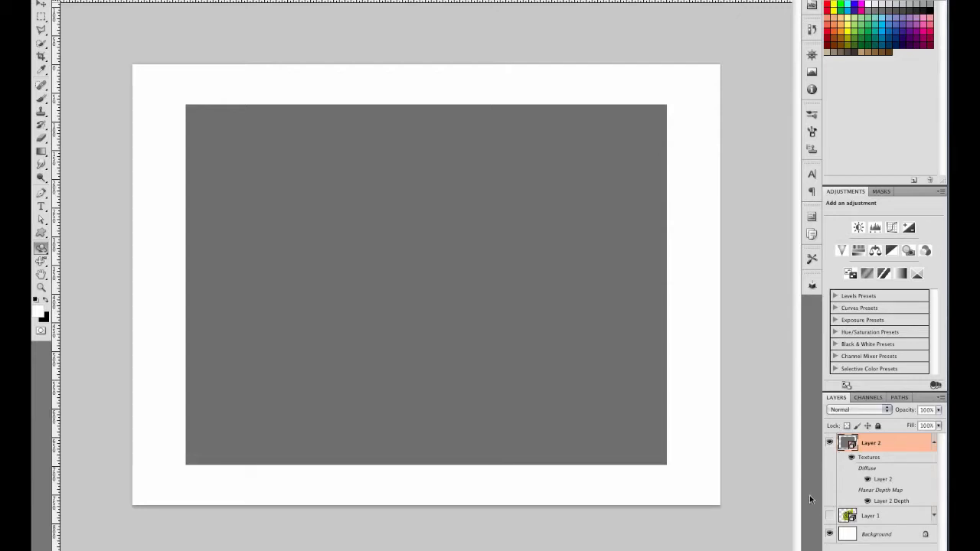
Create a new bump texture for the plane's material using the Texture 512x16b preset.
left_click(812, 286)
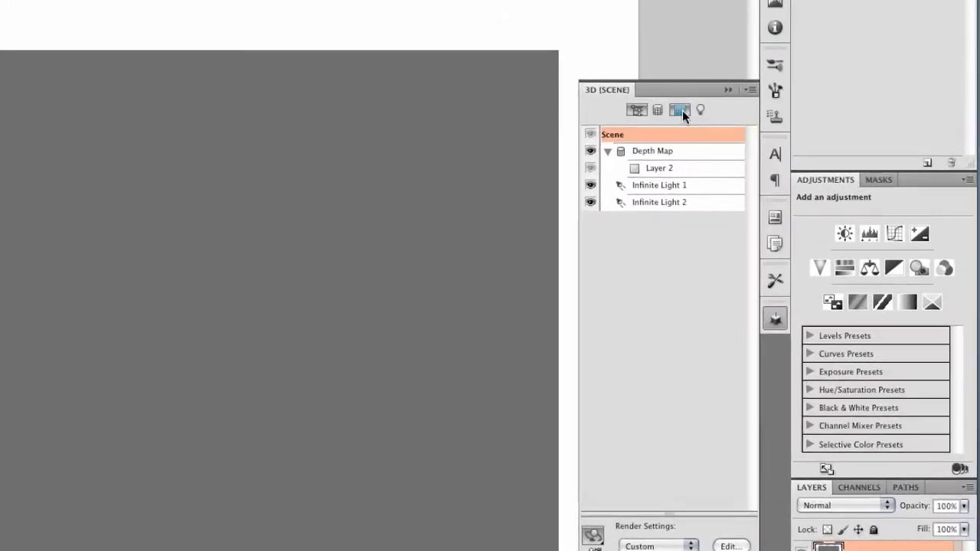
left_click(737, 32)
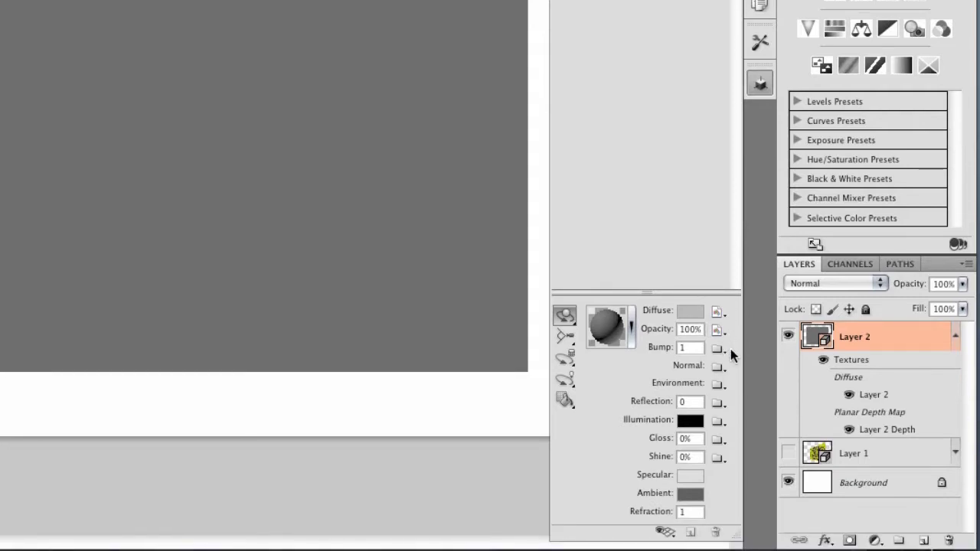
left_click(718, 349)
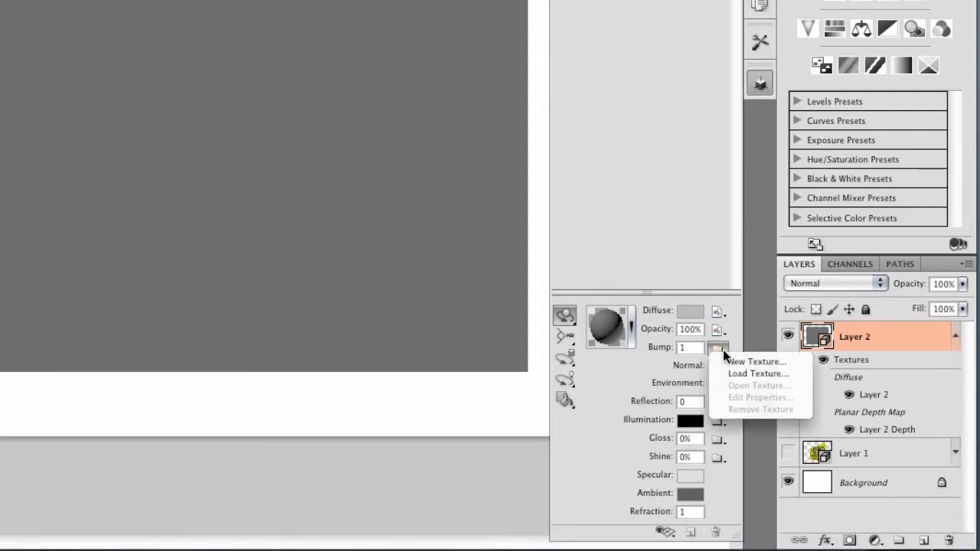
left_click(804, 361)
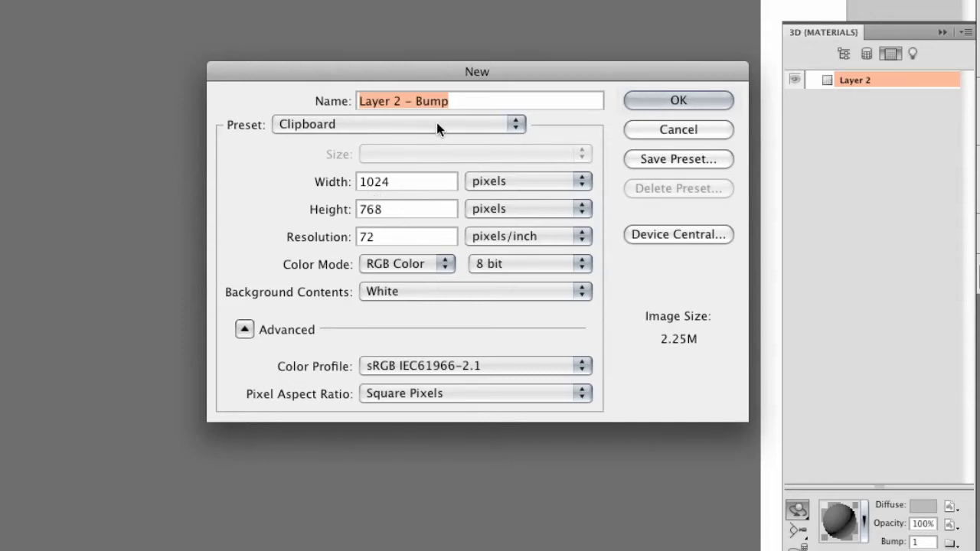
left_click(519, 125)
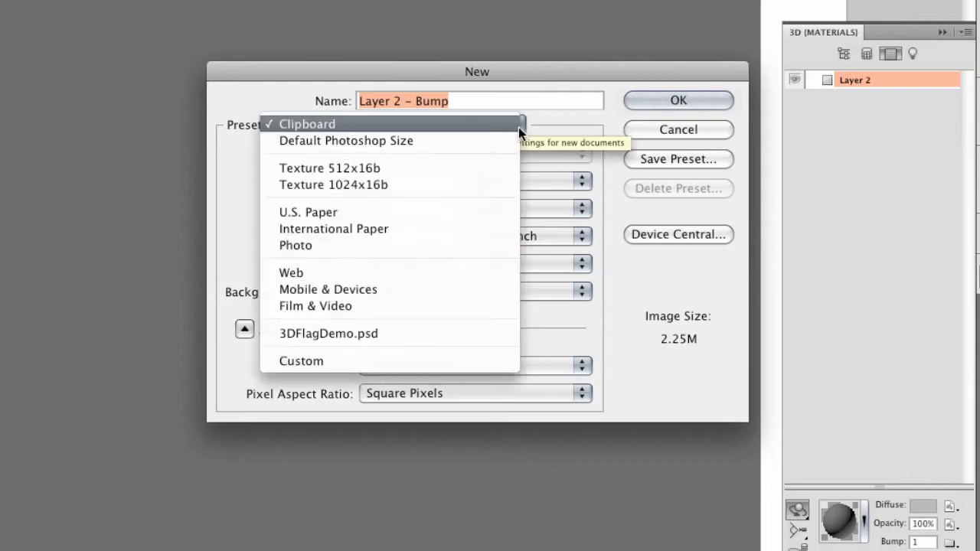
left_click(473, 172)
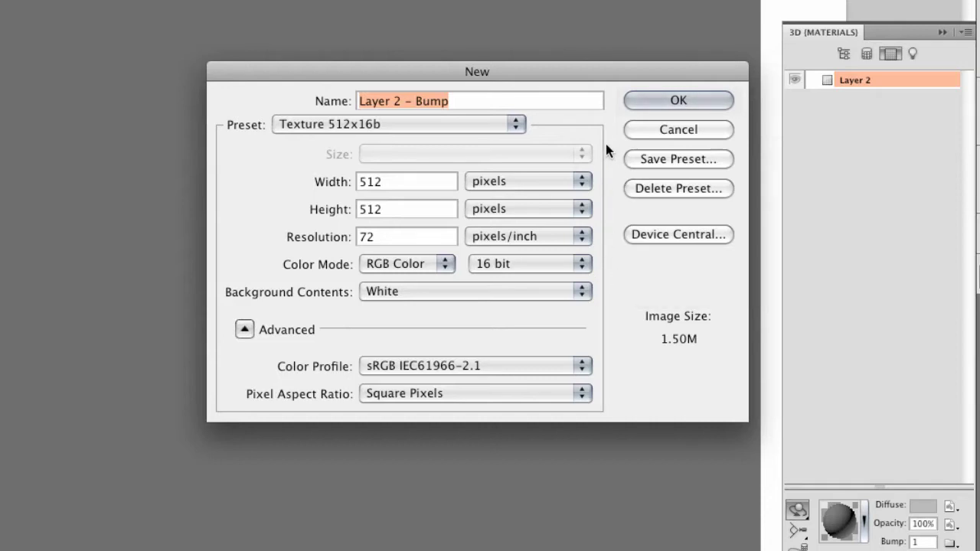
left_click(664, 100)
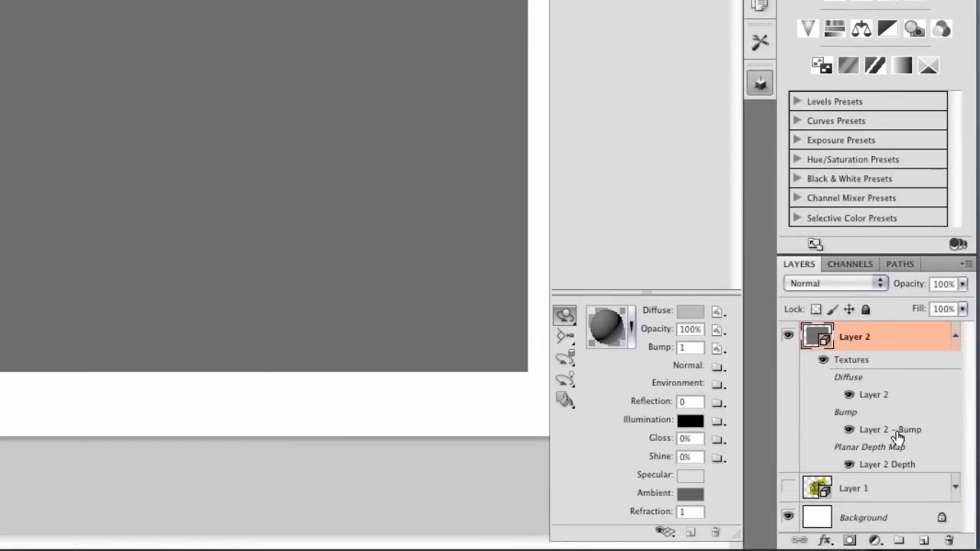
Open the Layer 2 - Bump texture, add a layer, and fill it with 50% gray.
double_click(898, 431)
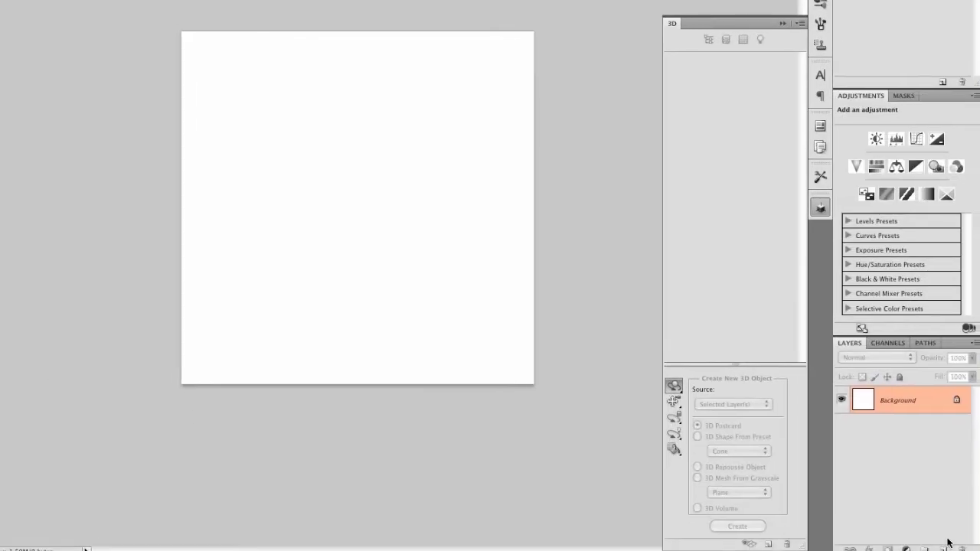
left_click(940, 545)
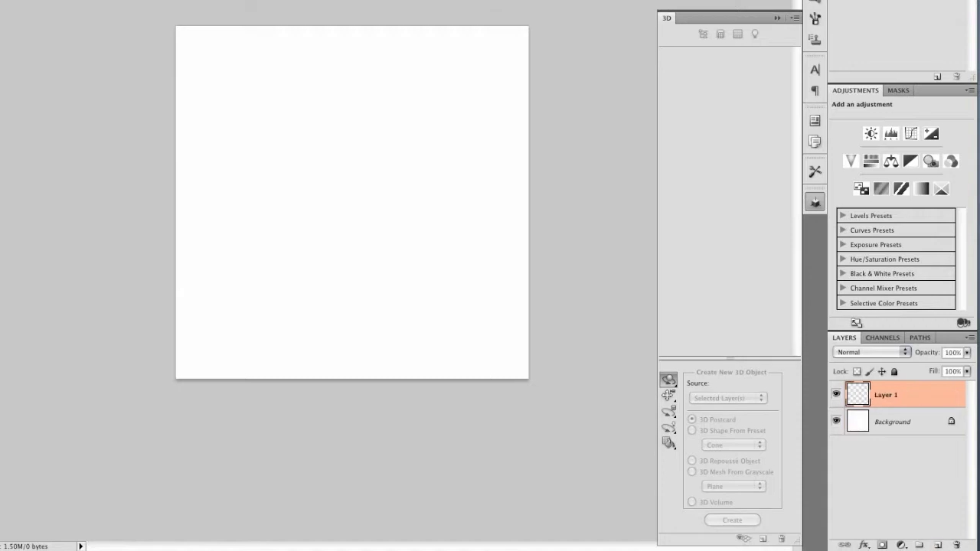
left_click(0, 0)
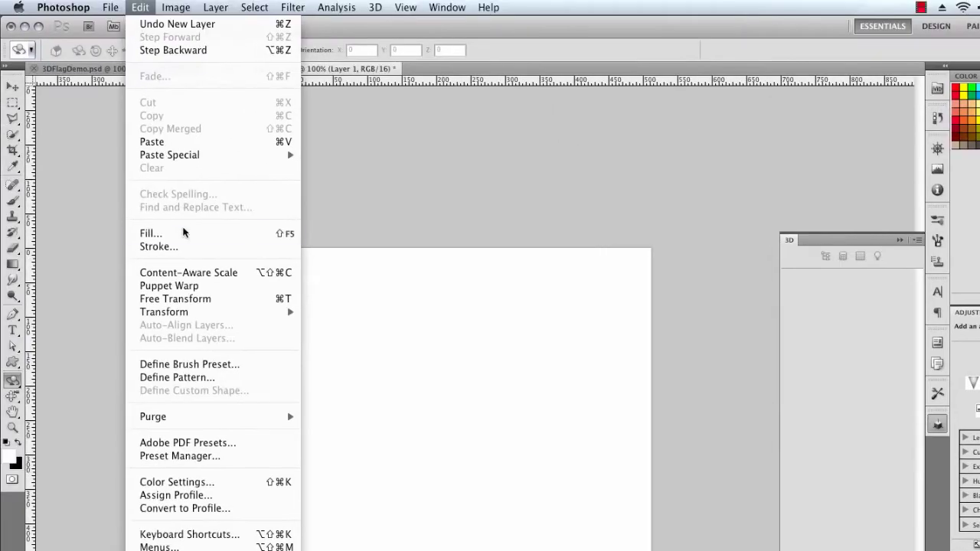
left_click(184, 231)
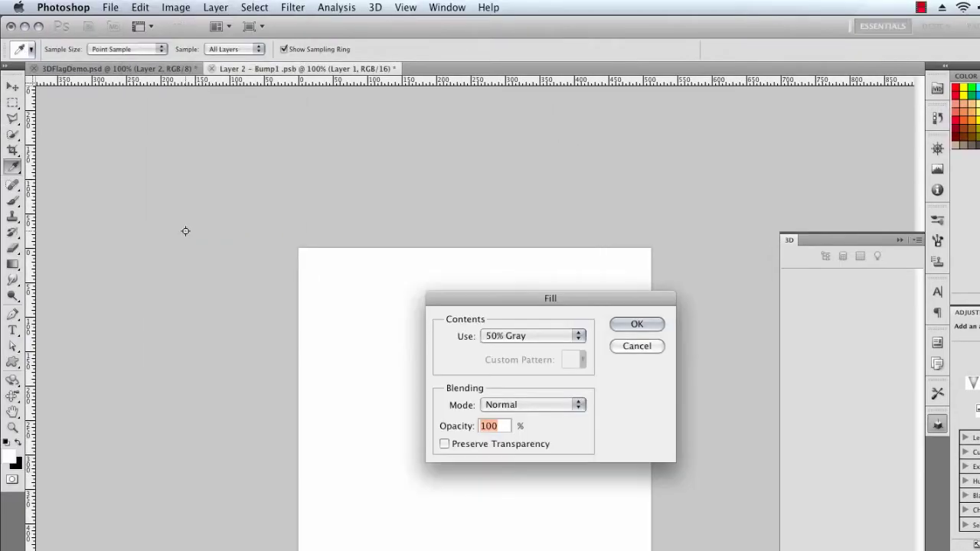
left_click(636, 324)
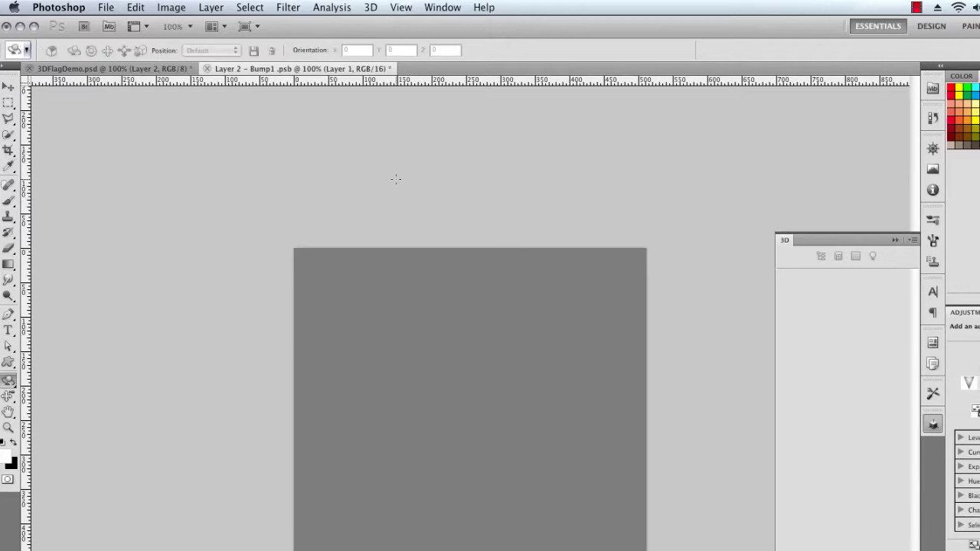
Apply Add Noise to the gray layer at about 103.6%.
left_click(293, 7)
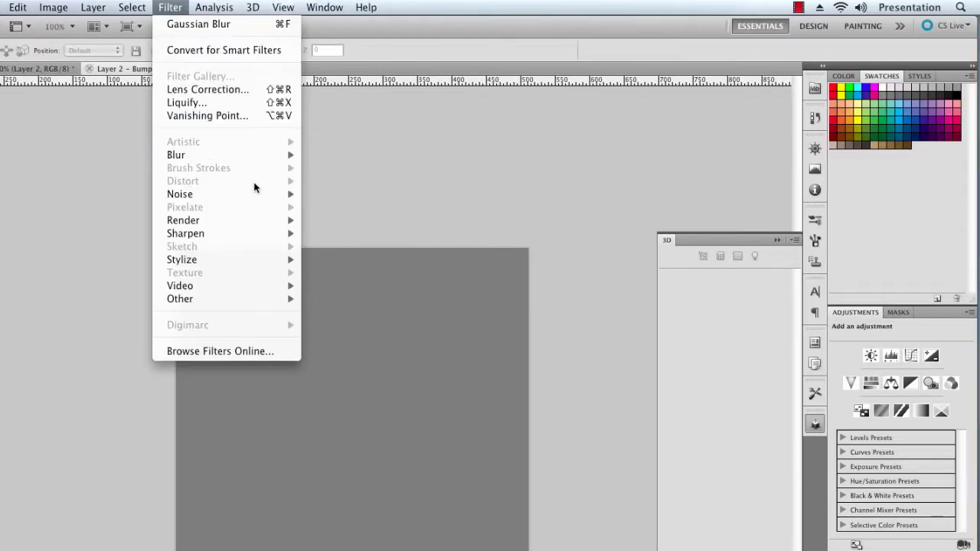
mouse_move(255, 196)
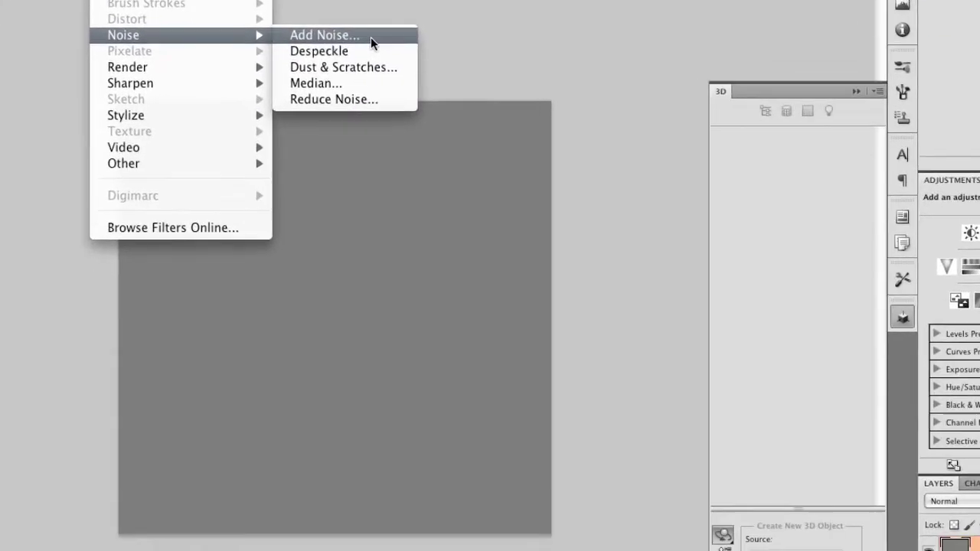
left_click(381, 191)
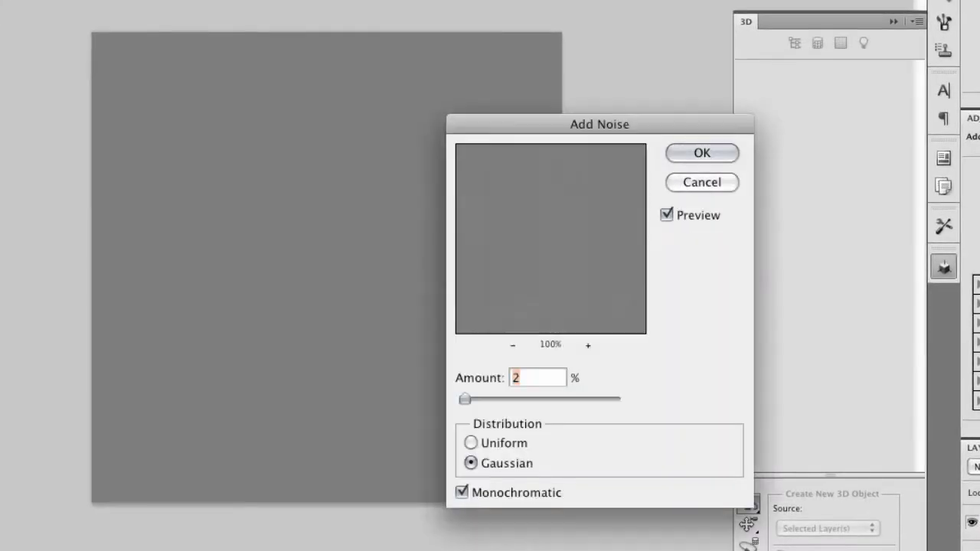
left_click_drag(467, 398, 504, 407)
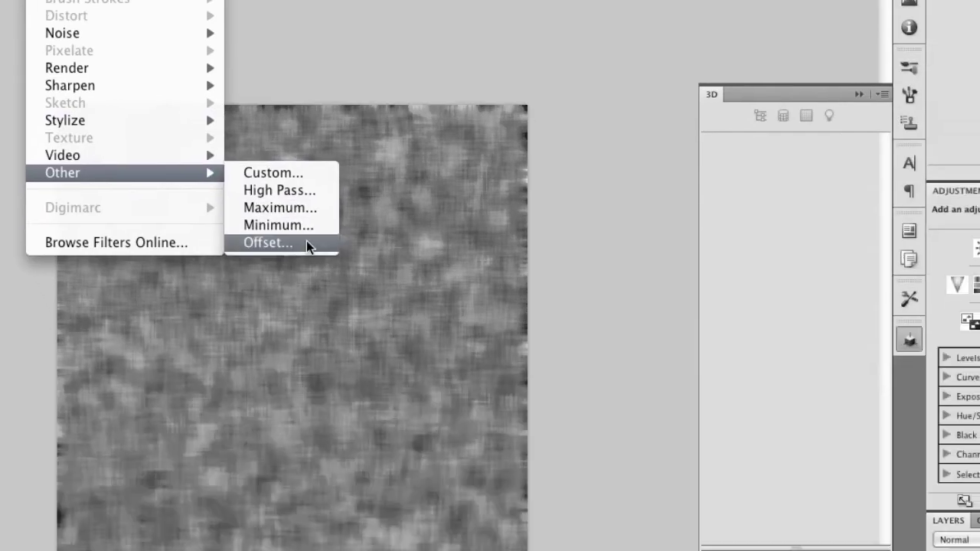
Offset the bump texture by +256 horizontal and +256 vertical with Wrap Around.
left_click(398, 469)
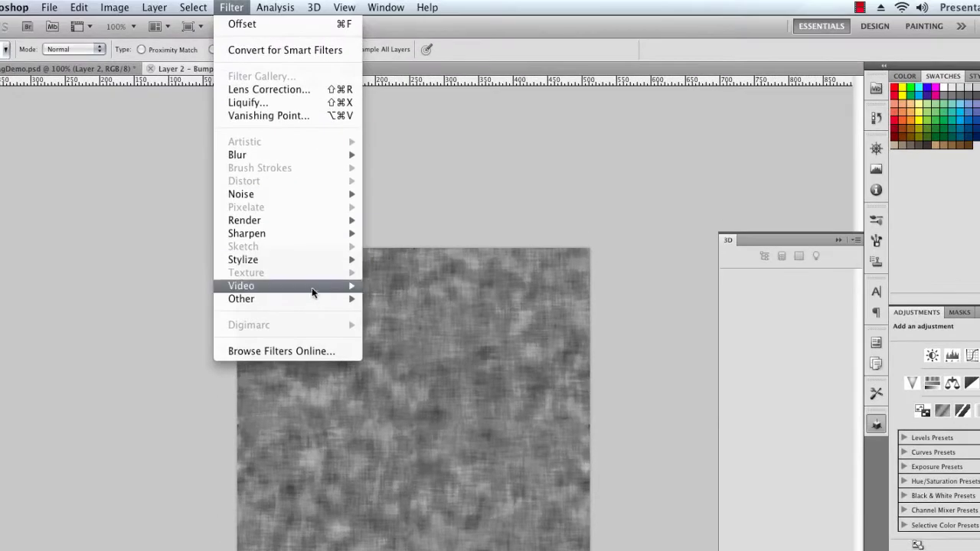
mouse_move(314, 300)
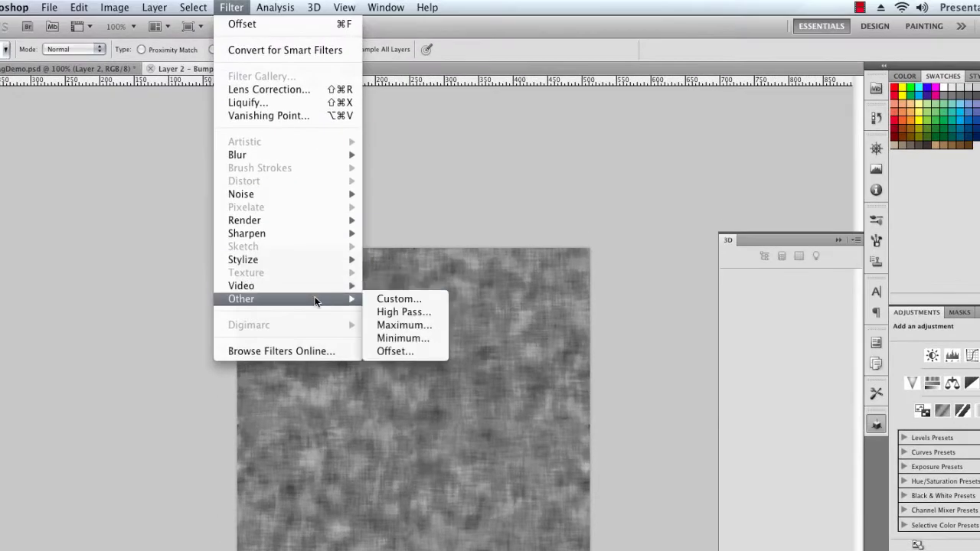
left_click(426, 352)
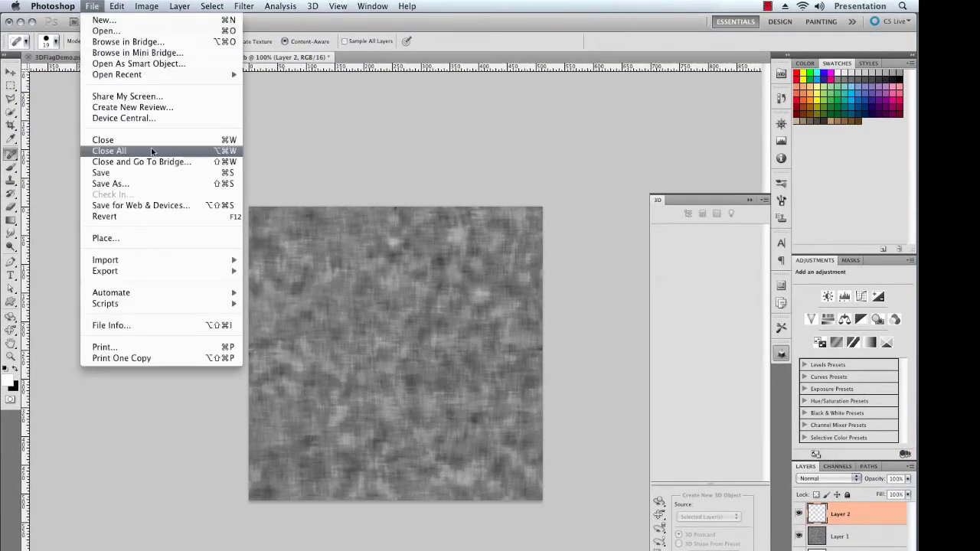
Fill Layer 2 with 50% Gray and set its opacity to 80%.
mouse_move(128, 14)
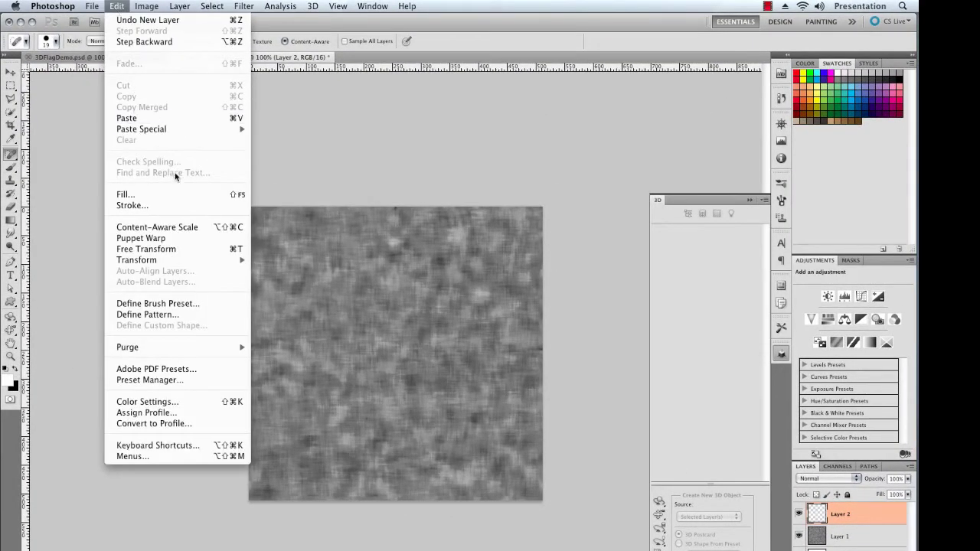
left_click(177, 195)
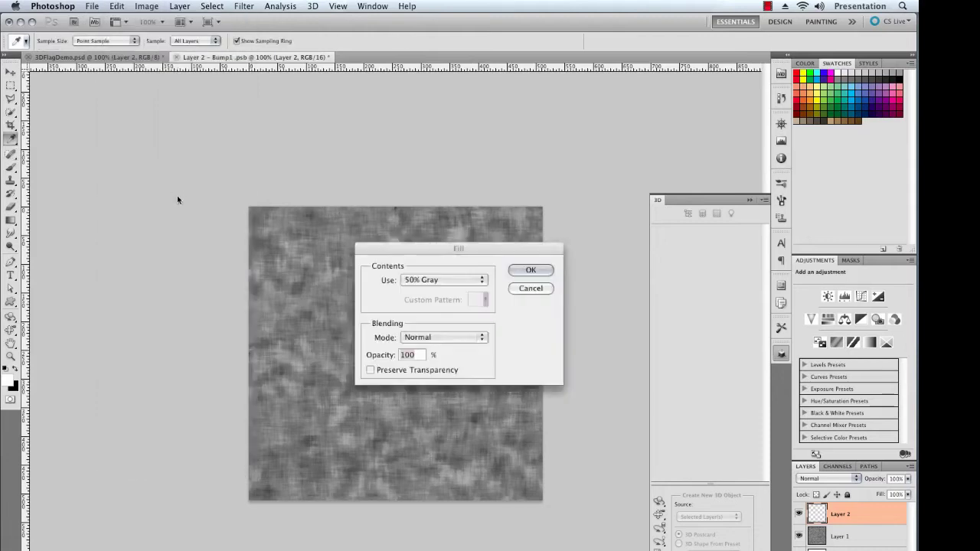
left_click(531, 270)
key("j")
left_click_drag(907, 480, 900, 492)
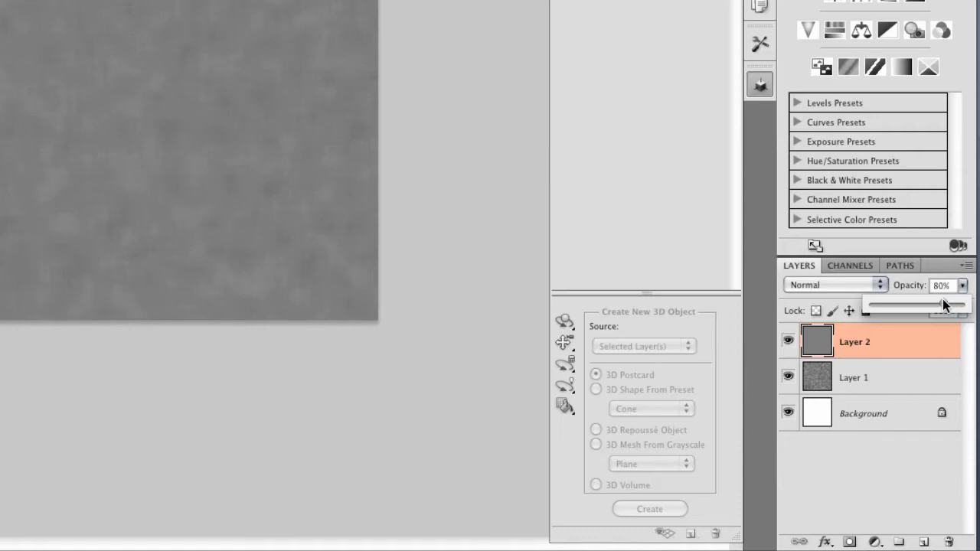
left_click_drag(943, 300, 943, 300)
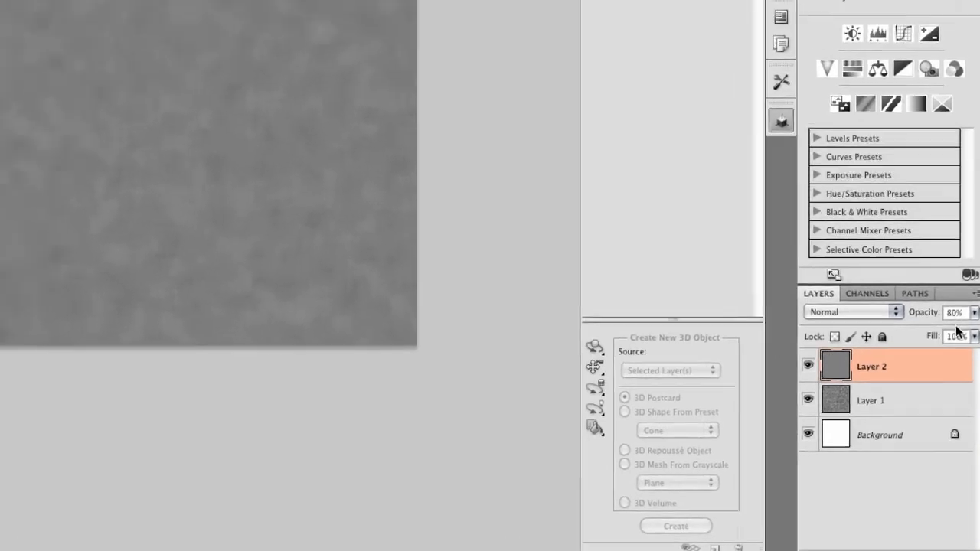
Make Layer 2 a 3D postcard, test-tilt it with 3D Rotate, then undo to front view.
left_click(650, 508)
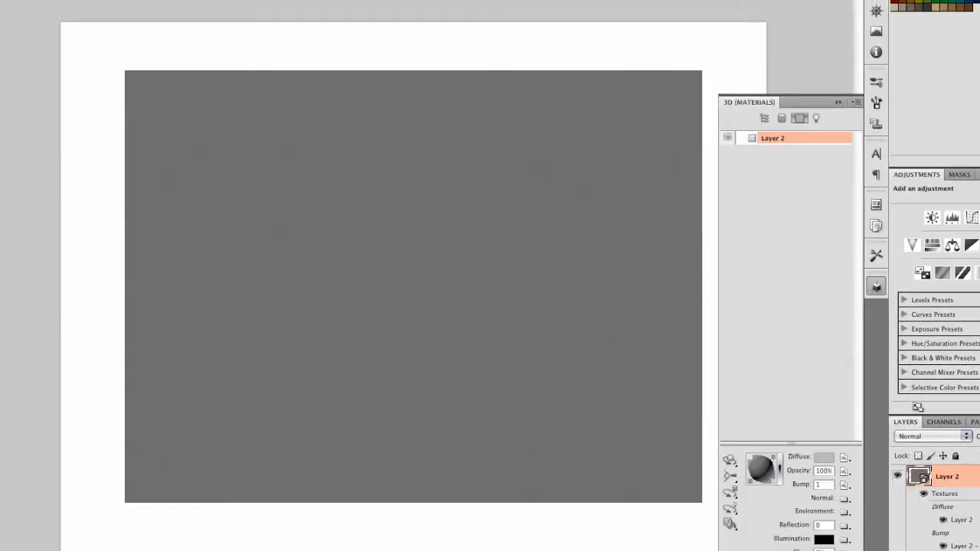
key("k")
left_click_drag(514, 343, 503, 208)
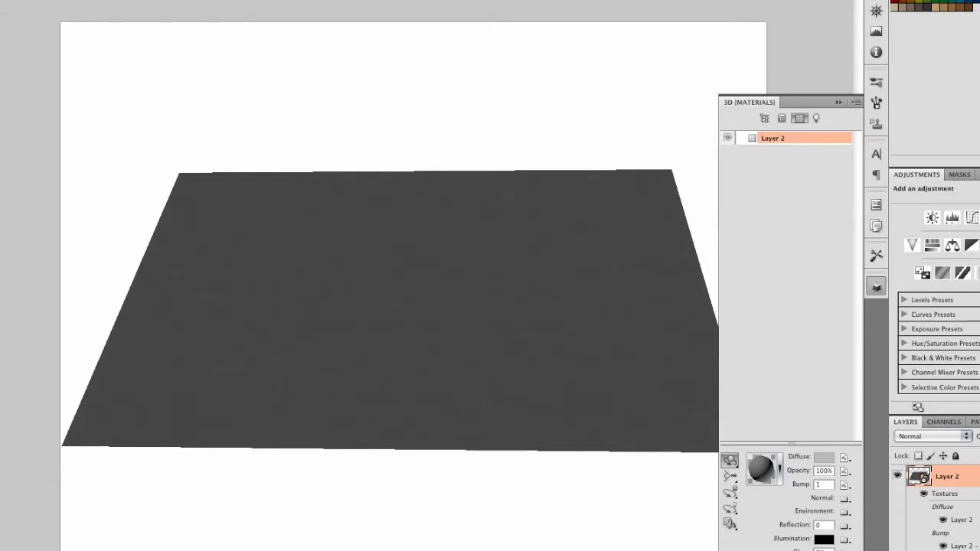
key("ctrl+z")
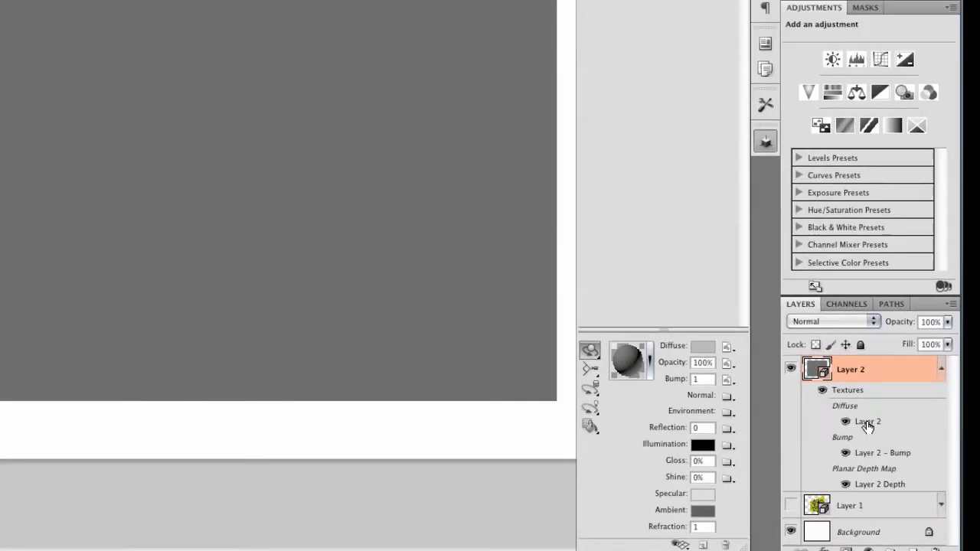
Open the Diffuse texture and place FlagArt.psd into it, committing the placement.
double_click(873, 393)
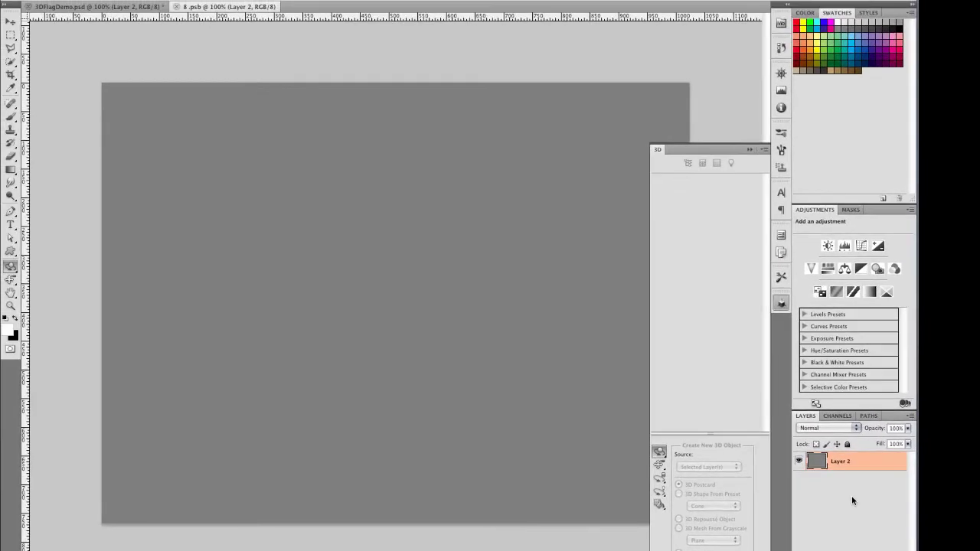
left_click(751, 149)
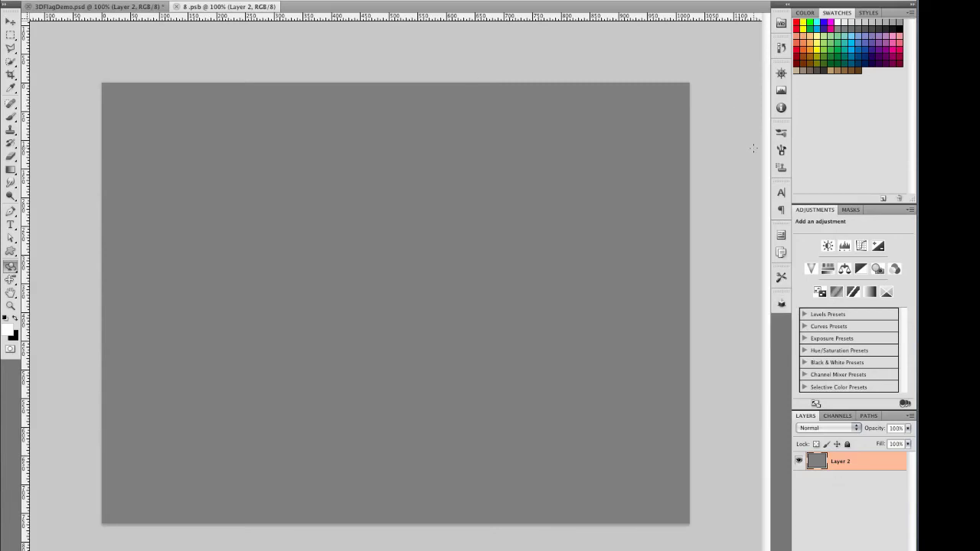
left_click(123, 0)
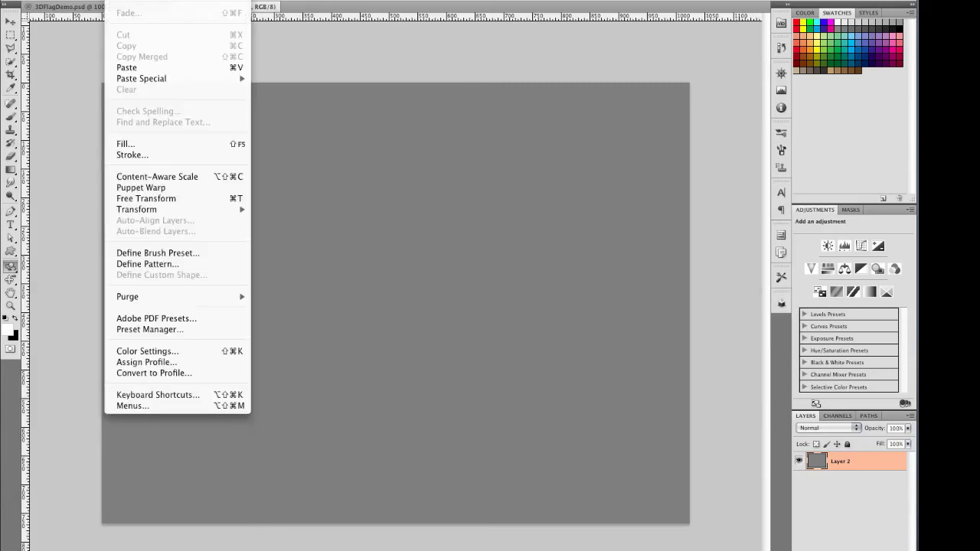
mouse_move(91, 0)
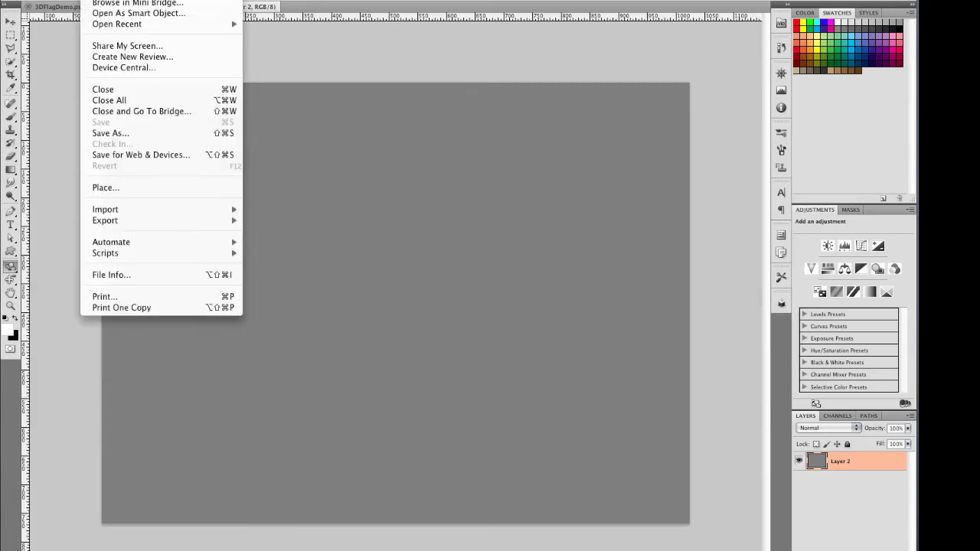
left_click(145, 188)
left_click(327, 83)
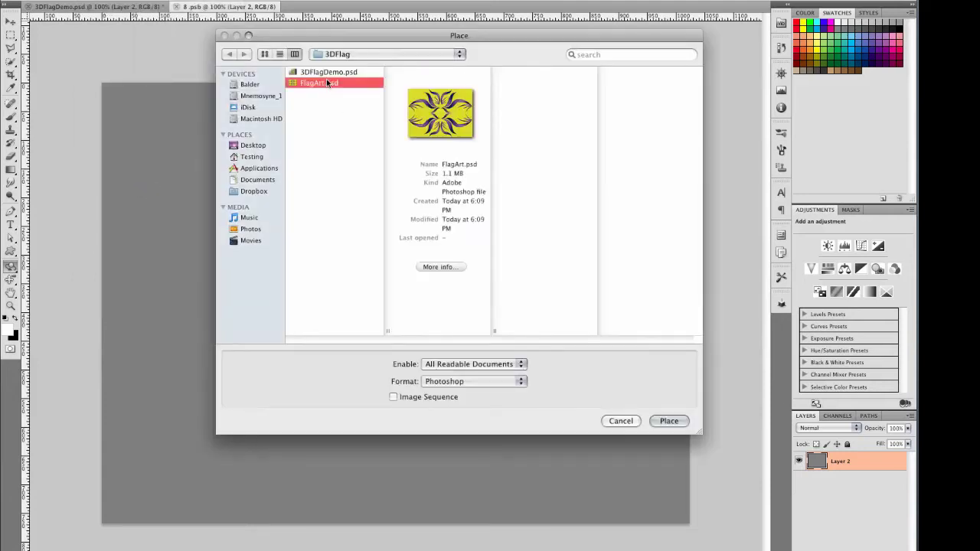
left_click(668, 422)
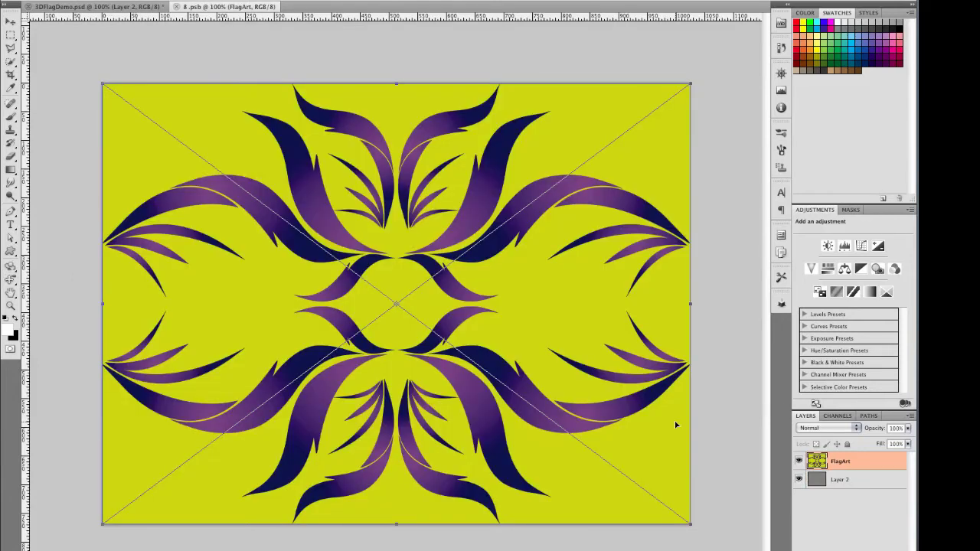
key("k")
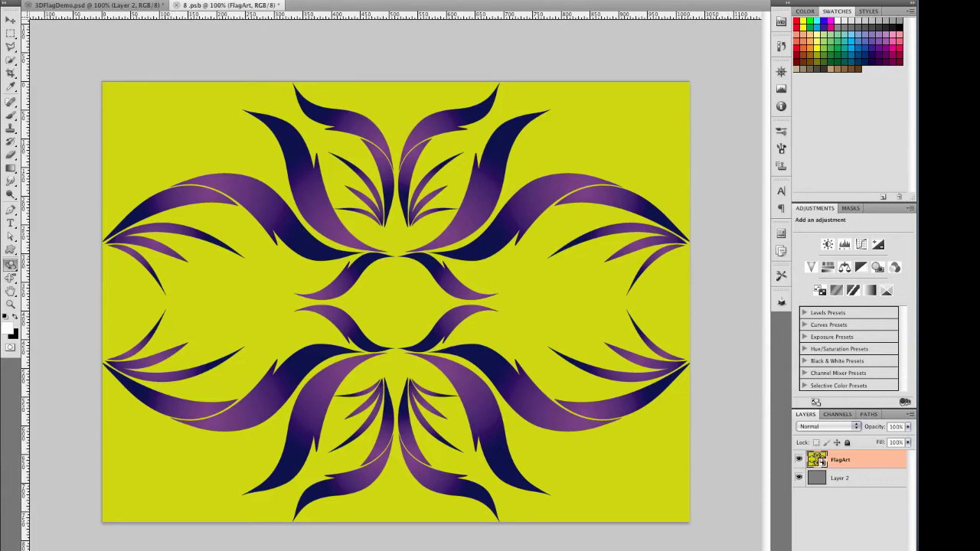
key("super+Tab")
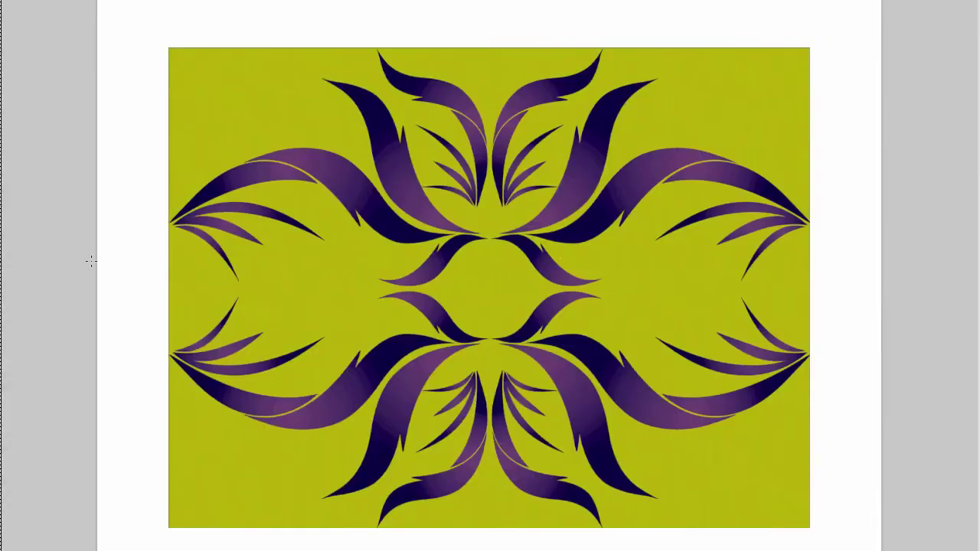
Tilt the textured flag with 3D Rotate to check the yellow-purple artwork.
left_click_drag(449, 438, 463, 405)
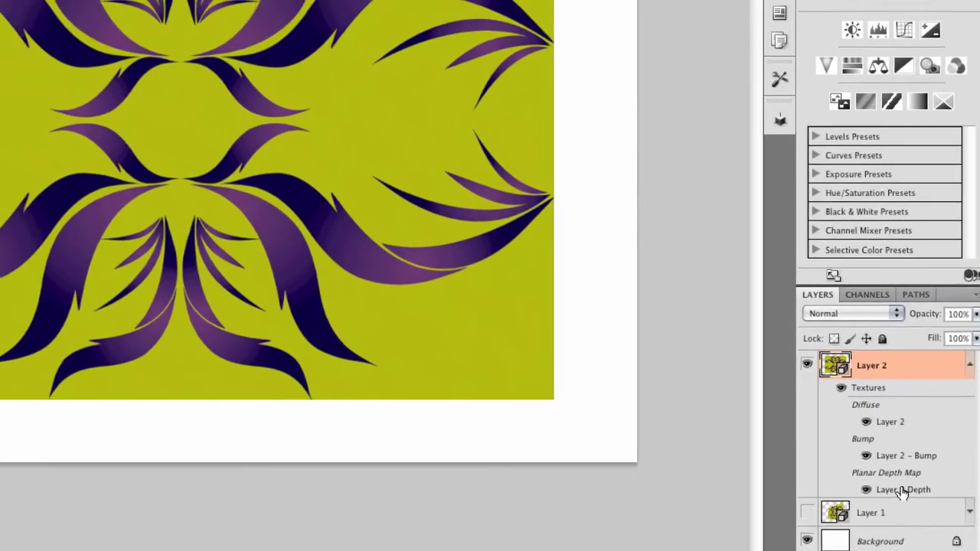
Open the gray texture document, keep it at 8 Bits/Channel, and duplicate Layer 2.
double_click(886, 464)
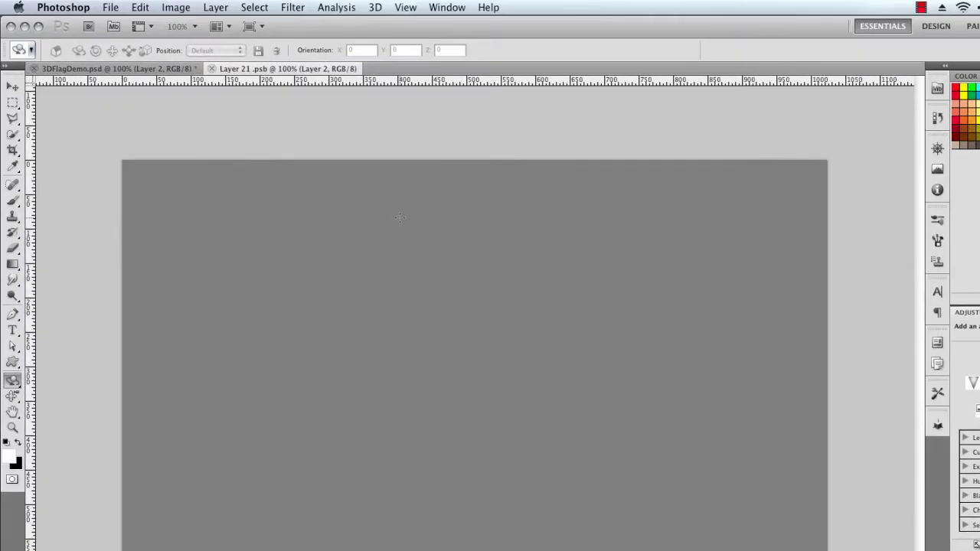
left_click(176, 7)
mouse_move(175, 25)
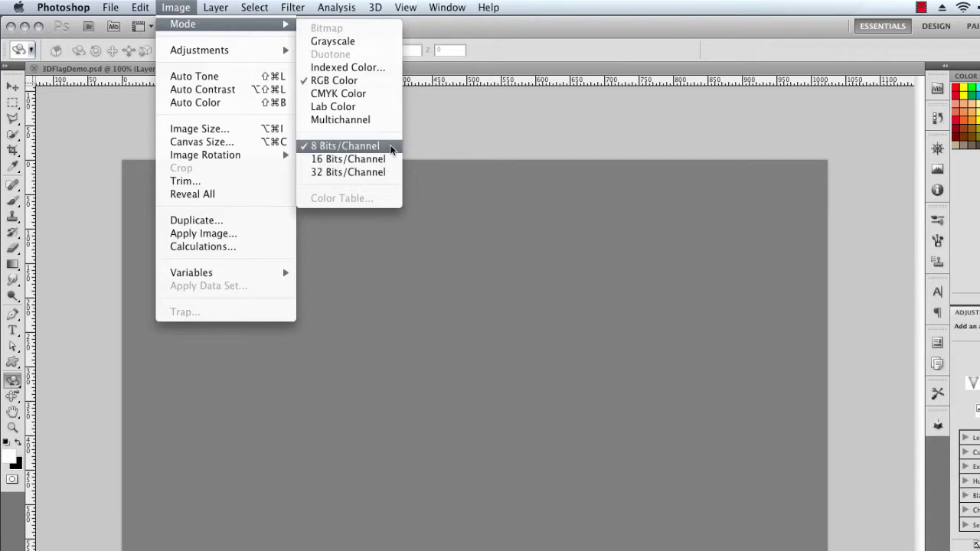
left_click(460, 131)
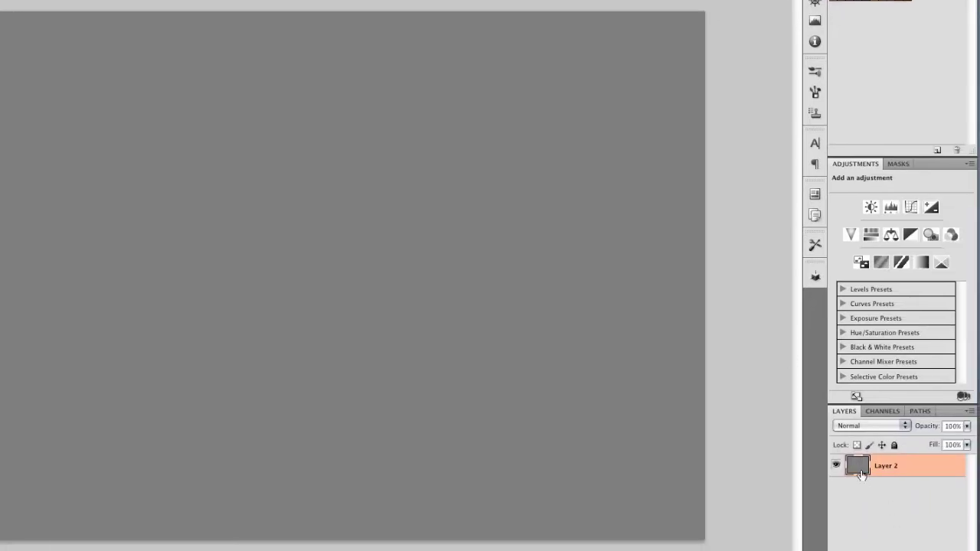
left_click_drag(858, 468, 938, 550)
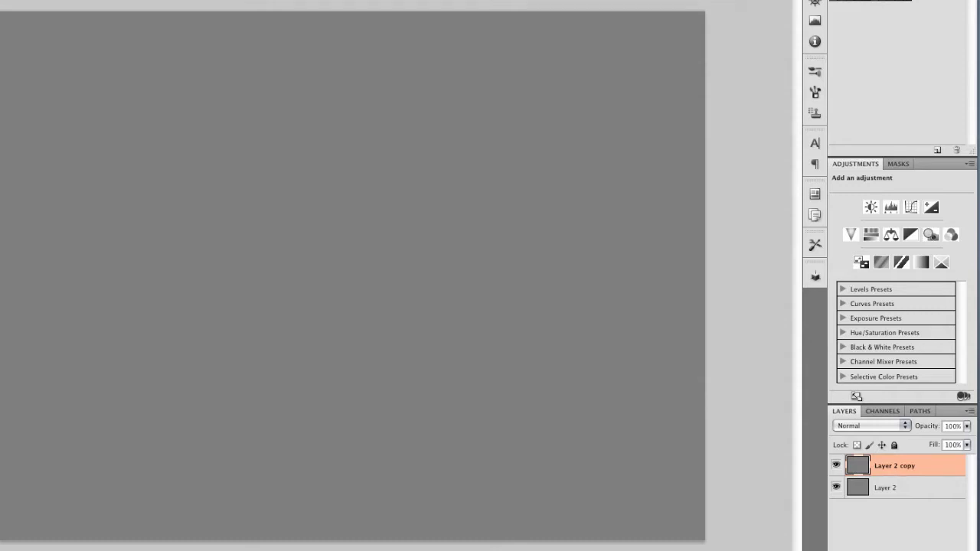
Render a Fibers texture with Variance 13 and Strength 4.
left_click(171, 0)
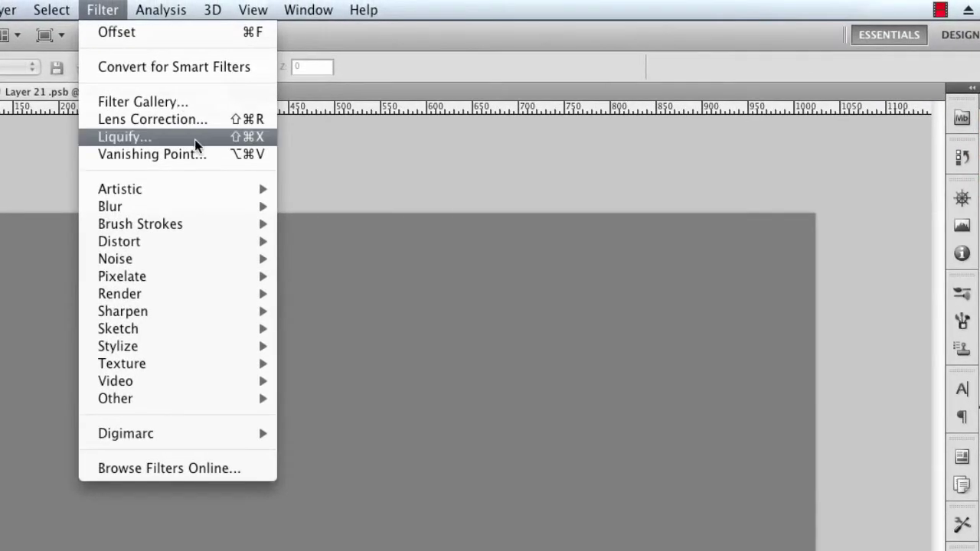
mouse_move(265, 64)
mouse_move(223, 299)
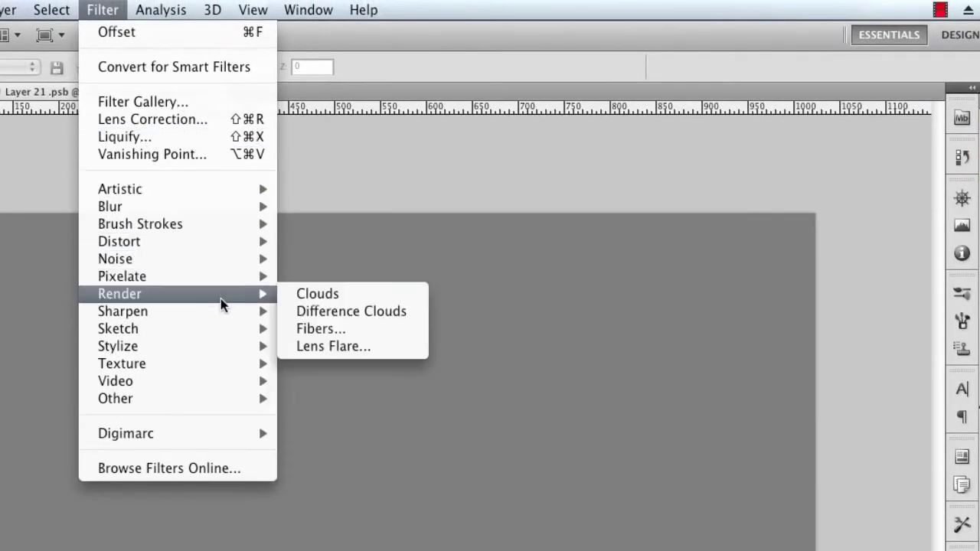
left_click(354, 329)
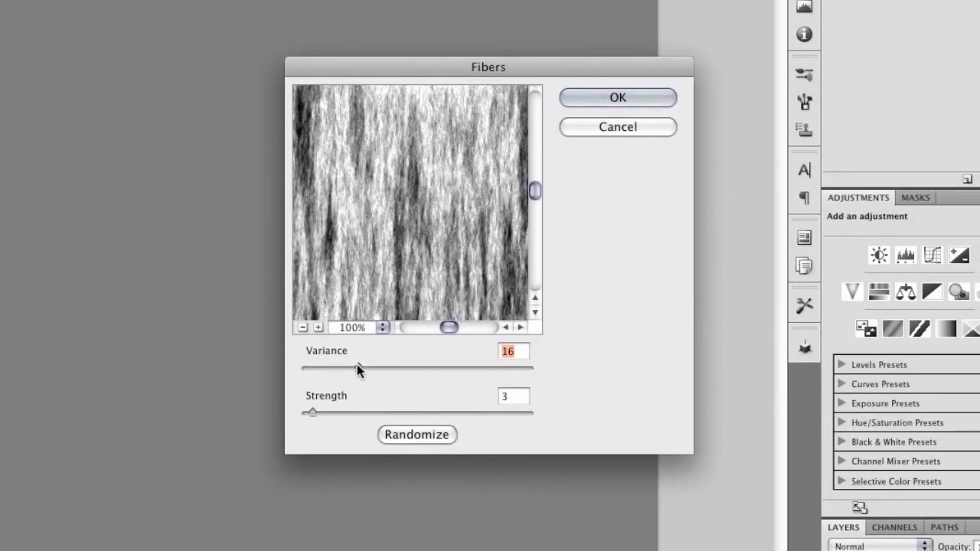
left_click_drag(513, 550, 502, 550)
left_click_drag(309, 413, 311, 411)
Randomize the fiber pattern several times, then apply it to Layer 2 copy.
left_click(423, 433)
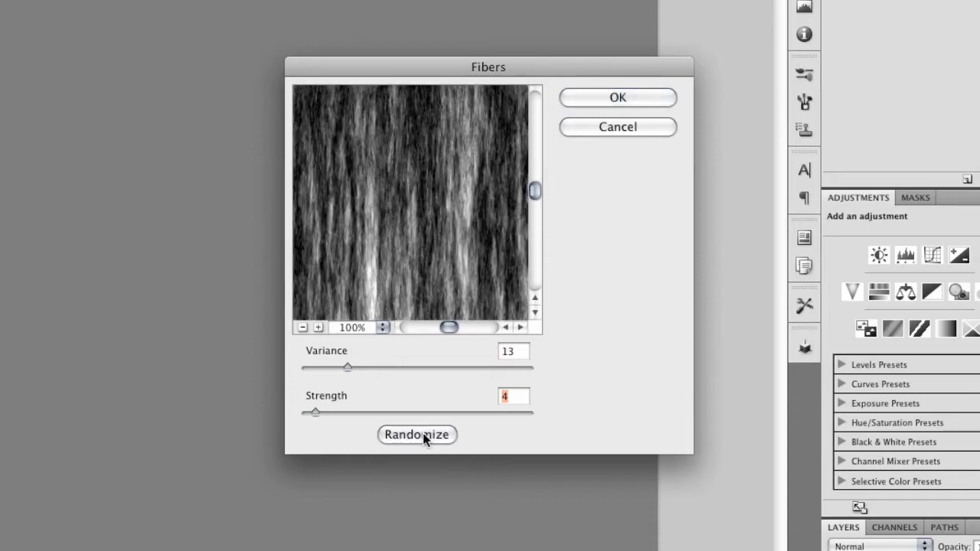
left_click(423, 432)
left_click(422, 433)
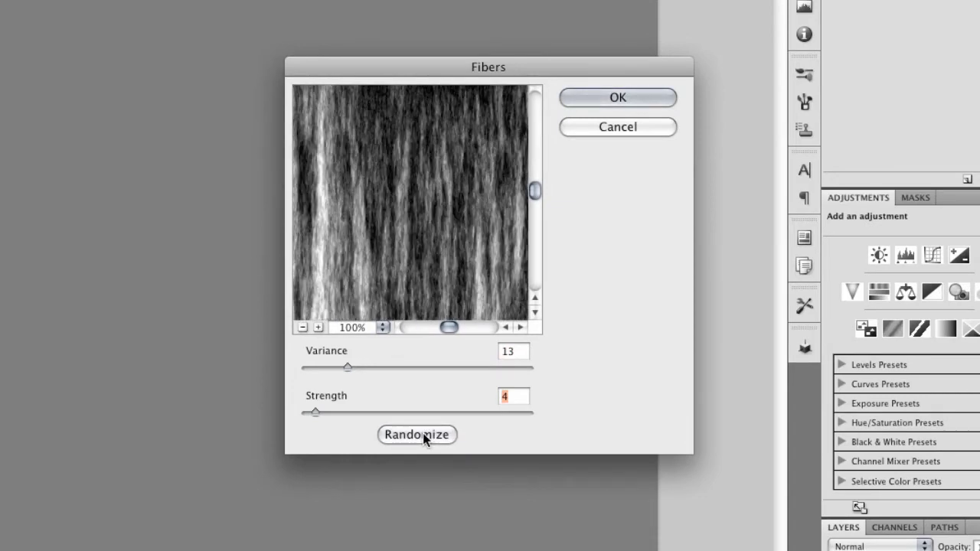
left_click(422, 432)
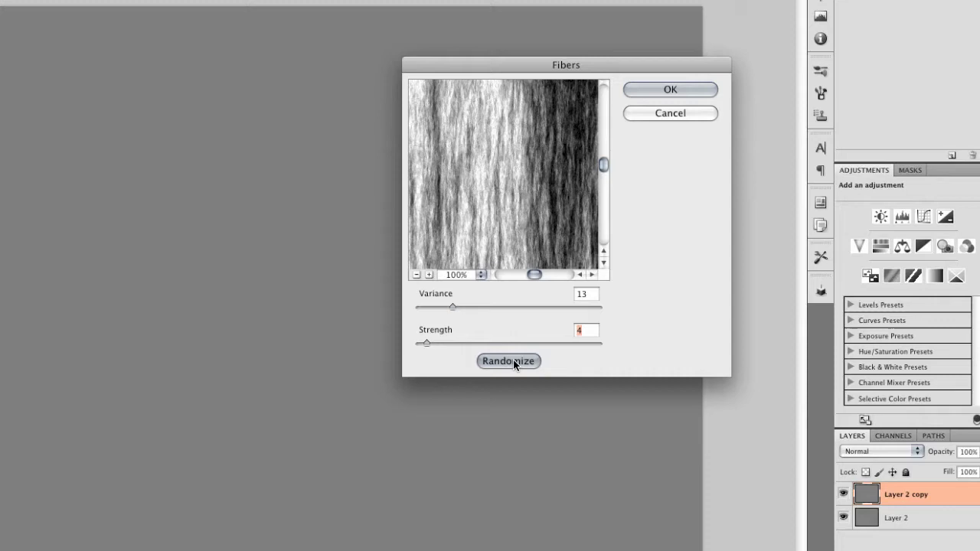
left_click(423, 433)
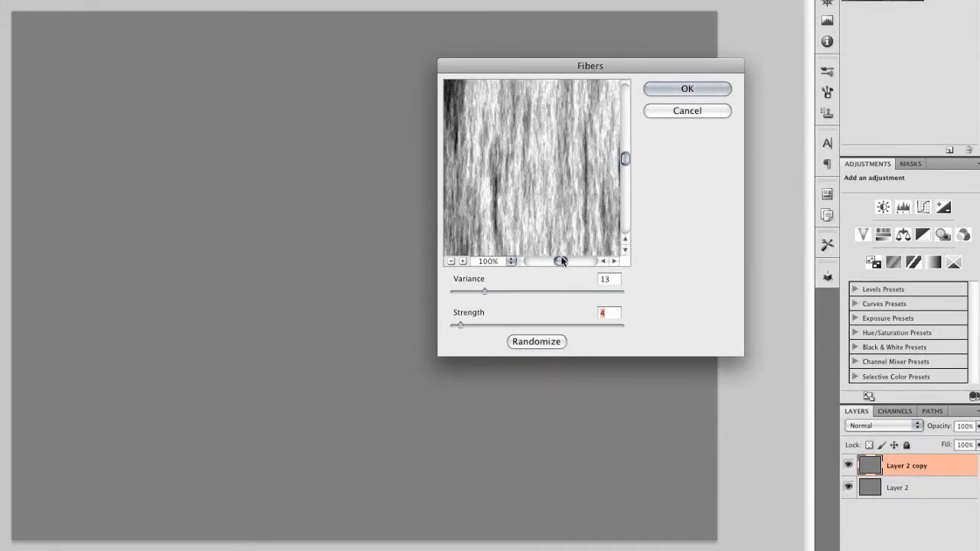
mouse_move(561, 261)
left_mouse_down()
mouse_move(545, 259)
mouse_move(584, 261)
mouse_move(567, 258)
left_mouse_up()
left_click(669, 85)
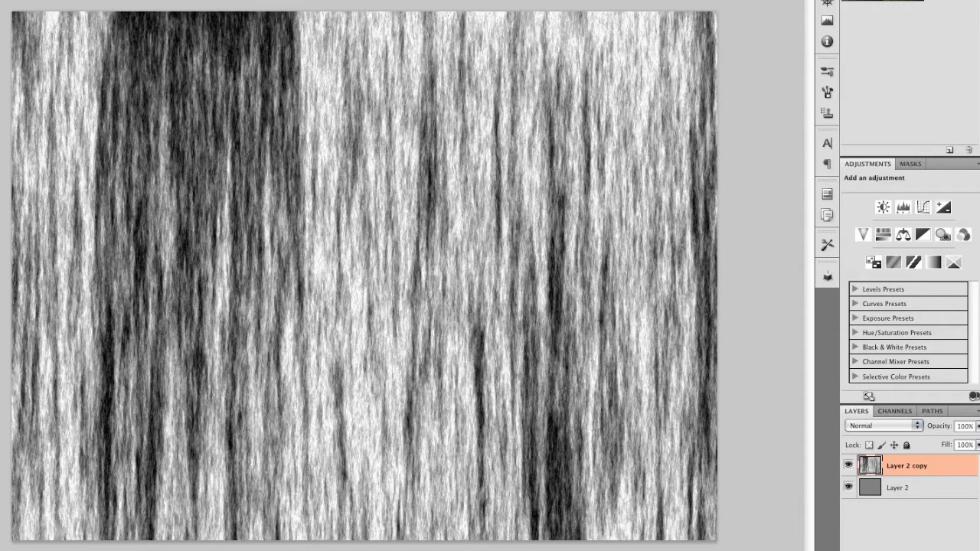
left_click(180, 0)
Bend the fiber streaks into sweeping curves with a curved-line Shear distortion.
mouse_move(253, 9)
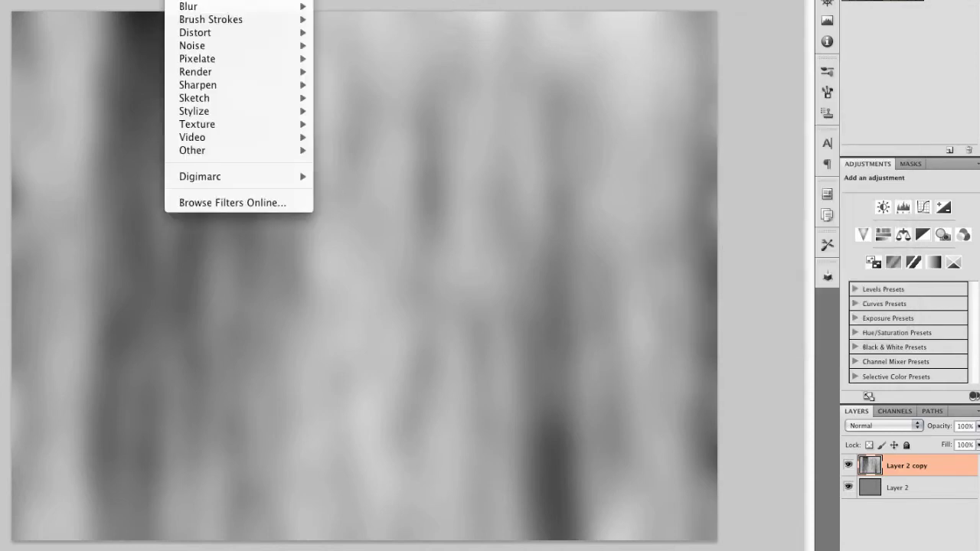
mouse_move(266, 32)
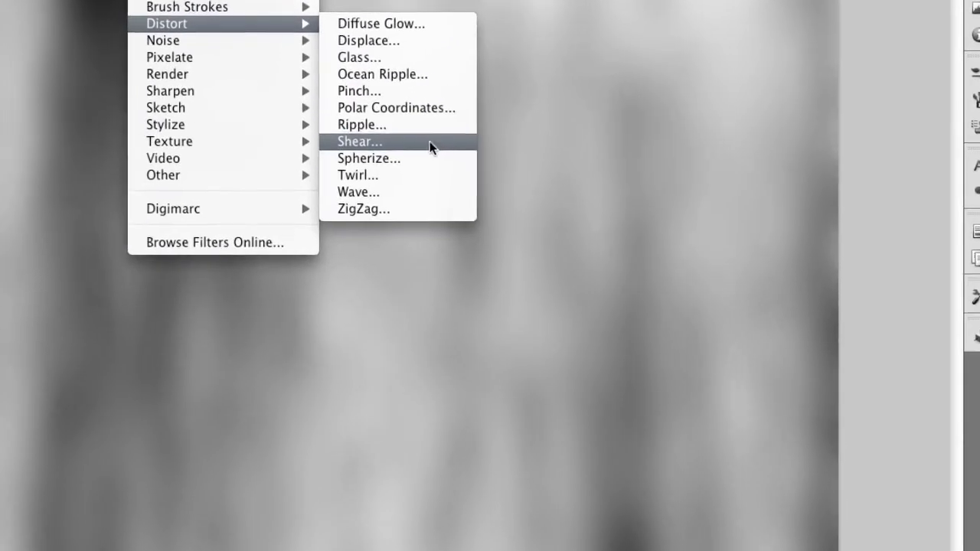
left_click(429, 143)
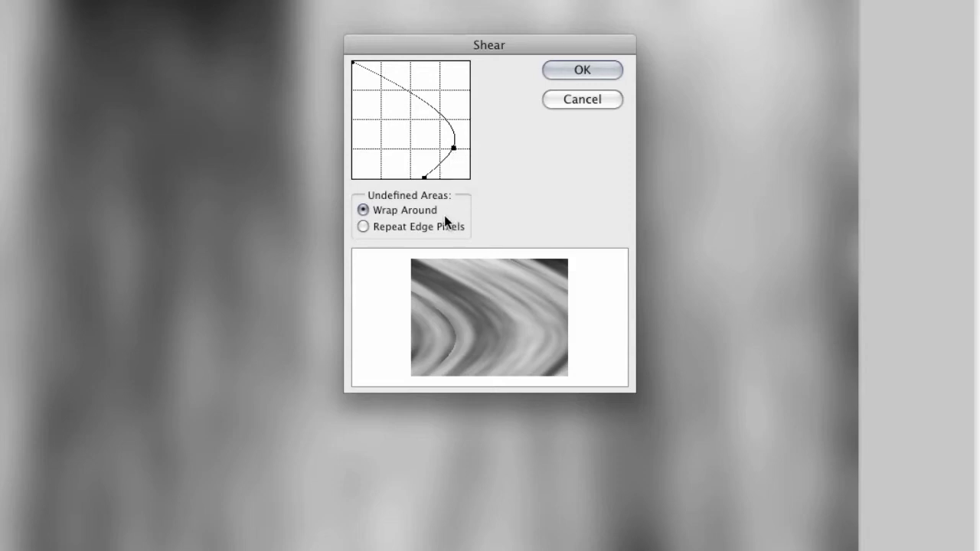
left_click(585, 72)
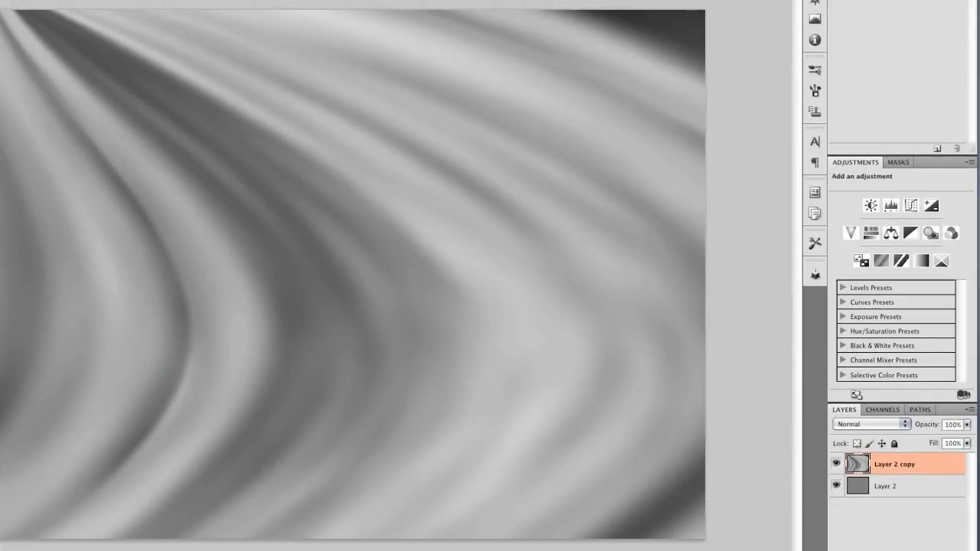
Add a light 2% noise grain to the fiber layer.
mouse_move(291, 44)
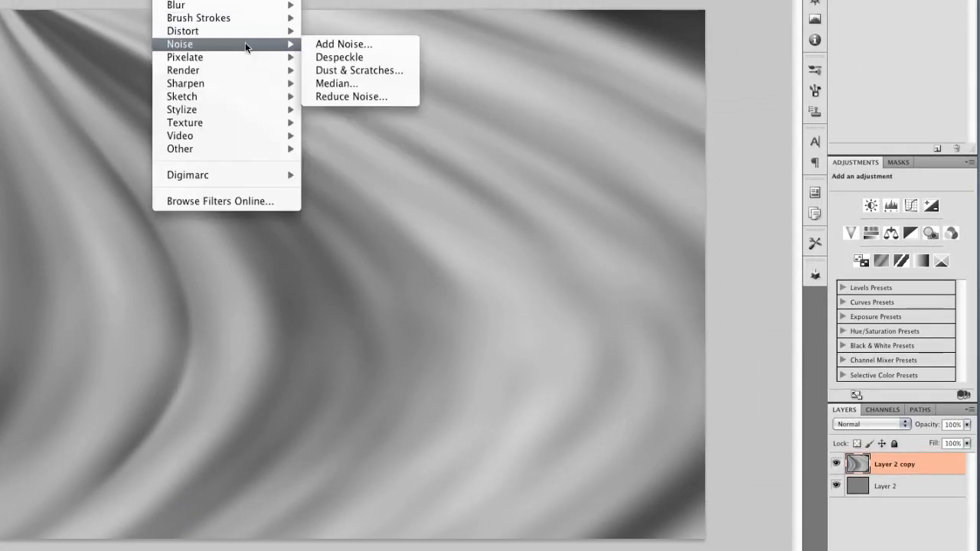
left_click(337, 45)
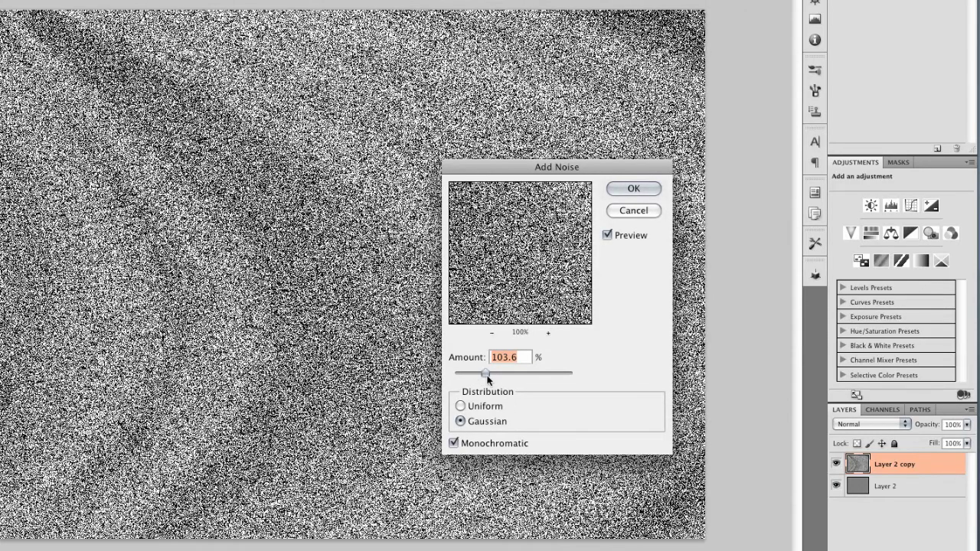
left_click_drag(464, 375, 460, 376)
type("2")
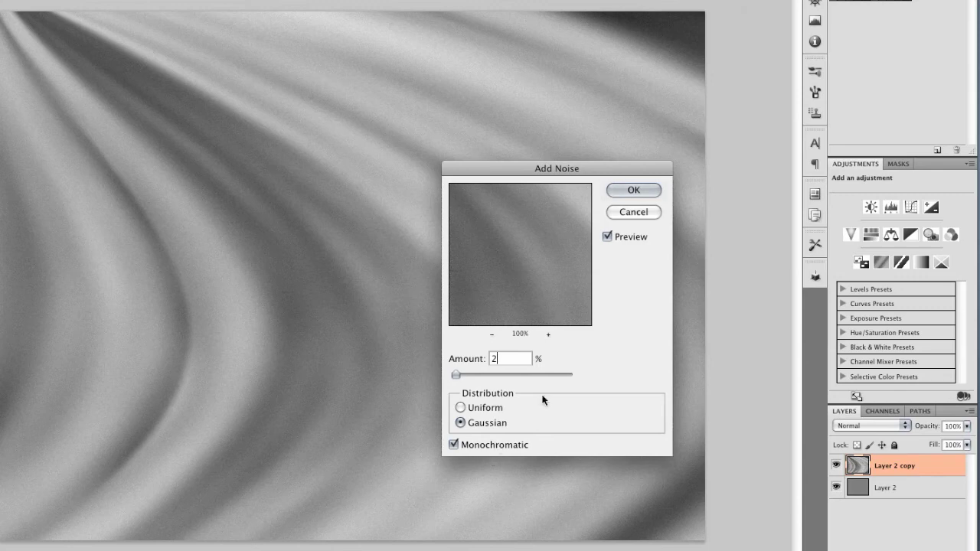
left_click(634, 190)
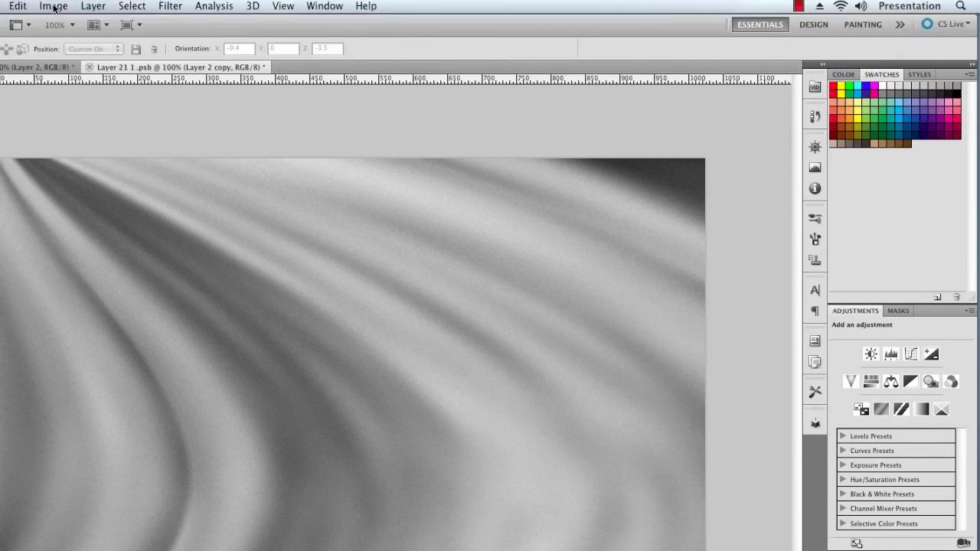
Convert the image to 16 Bits/Channel mode.
left_click(54, 7)
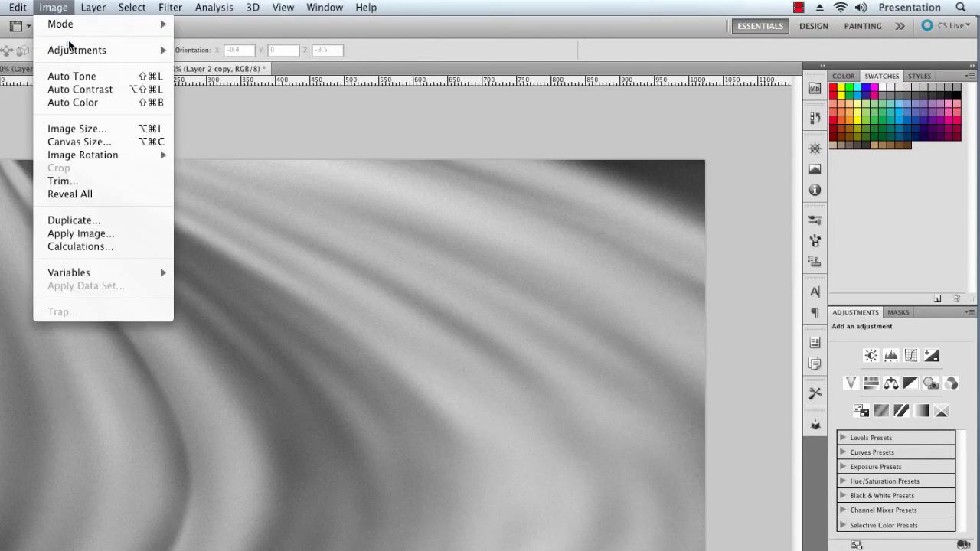
mouse_move(73, 25)
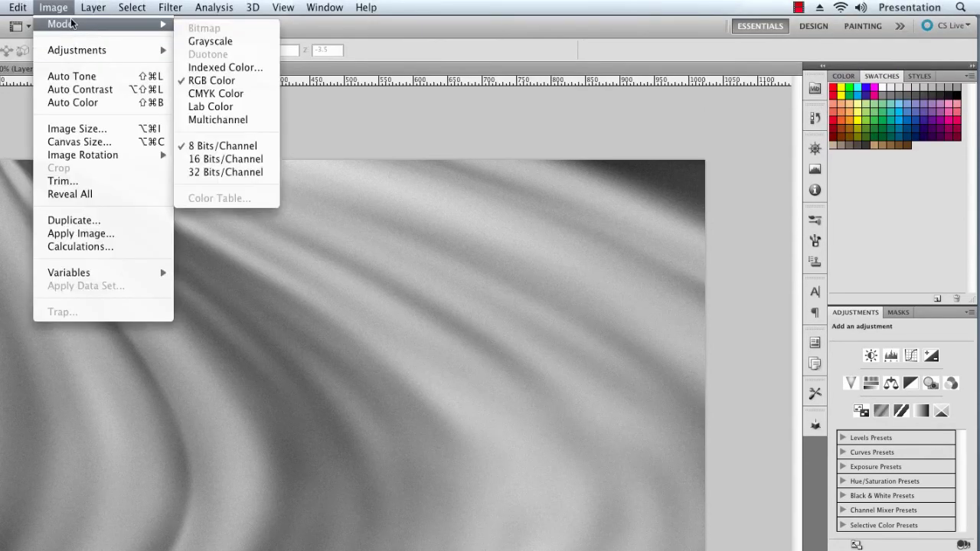
left_click(265, 159)
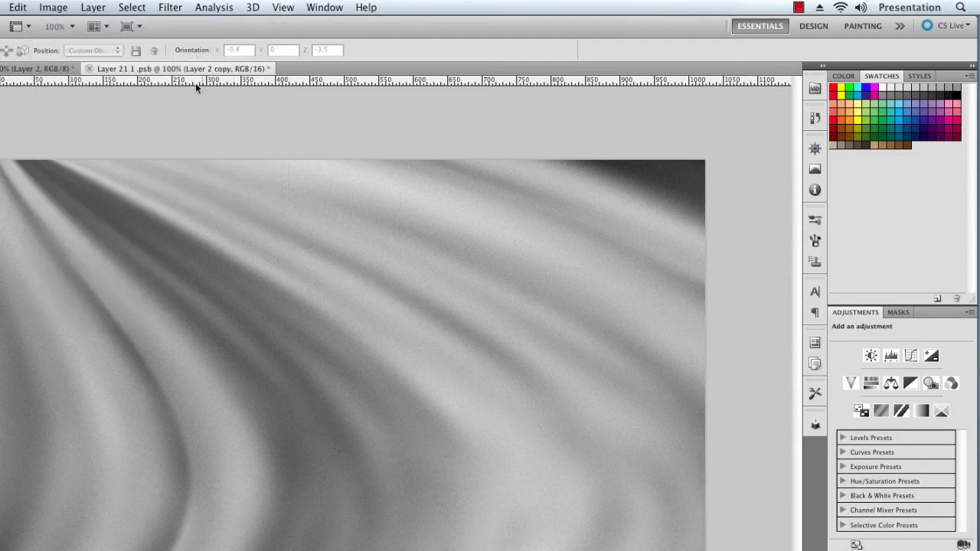
Soften the waves with a Gaussian Blur of about 4.7 pixels.
left_click(170, 7)
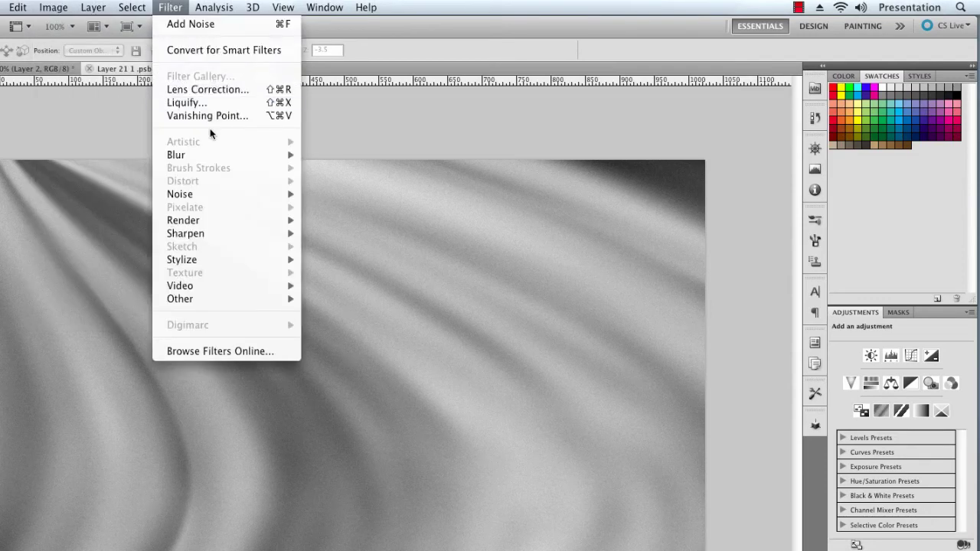
mouse_move(241, 159)
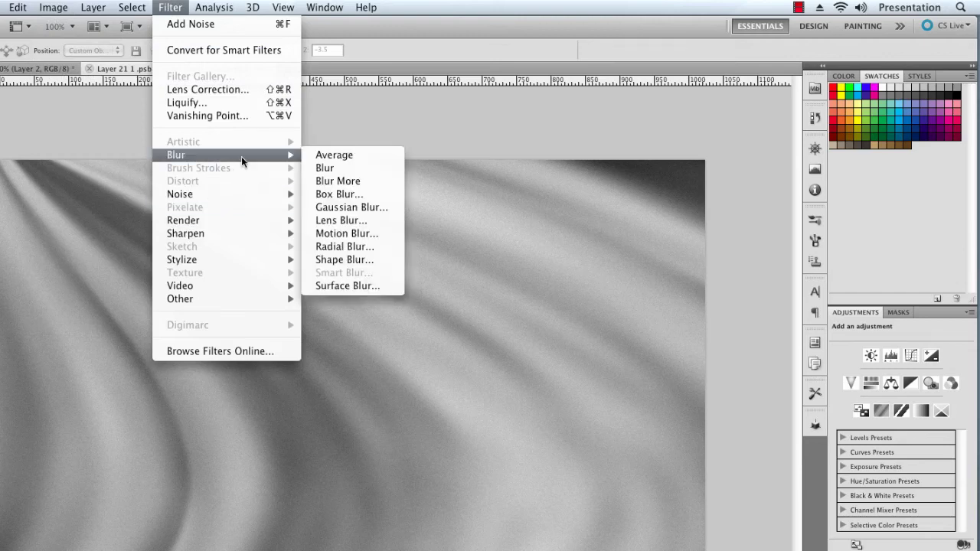
left_click(372, 208)
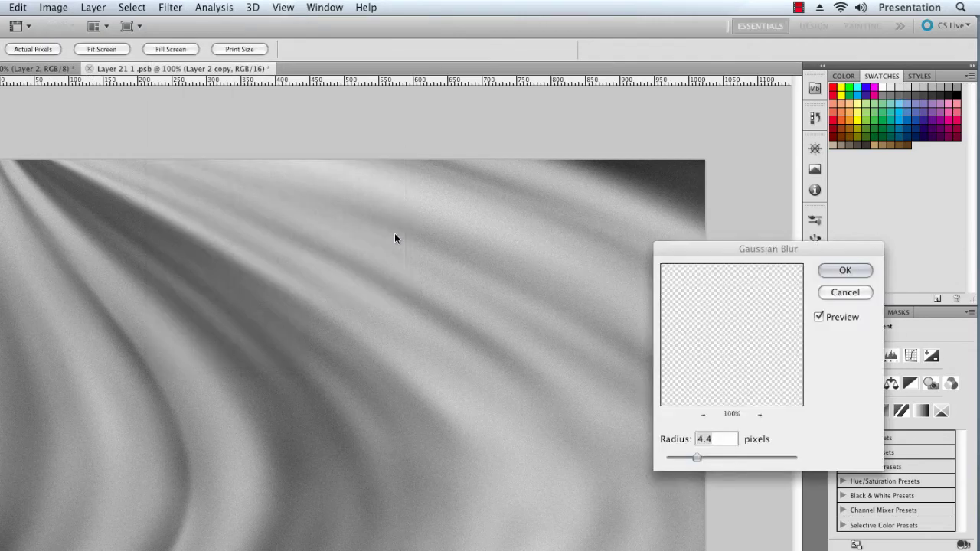
left_click_drag(697, 457, 696, 458)
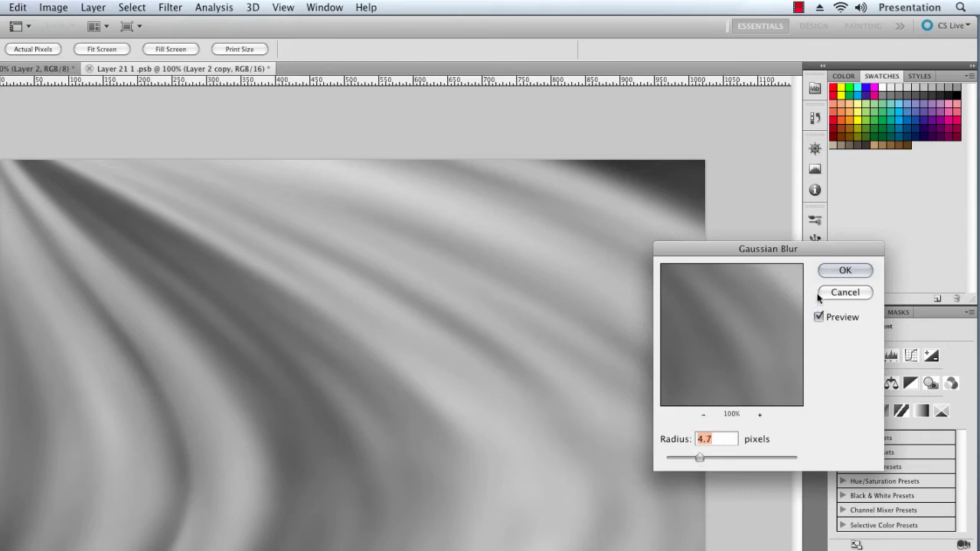
left_click(842, 271)
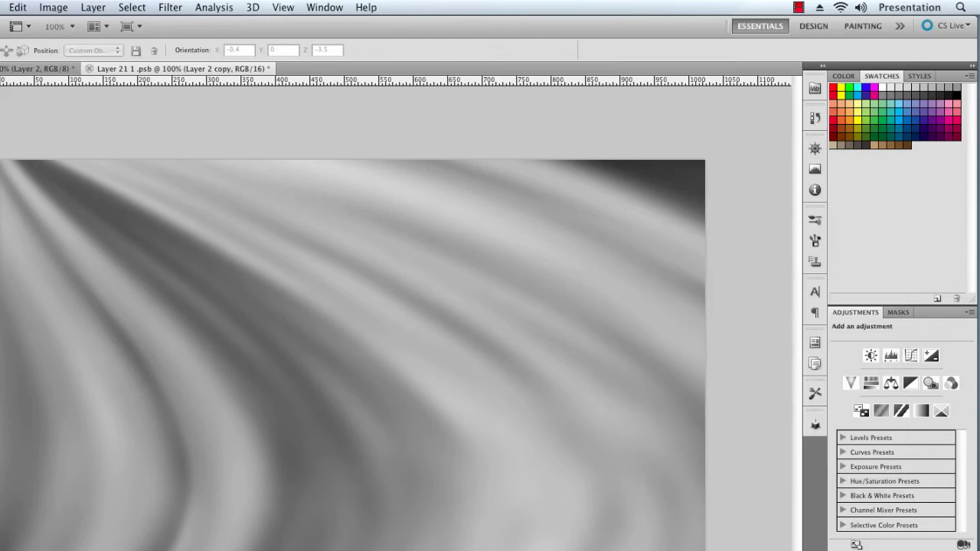
Create a new layer and fill it with 50% gray.
key("super+shift+alt+n")
left_click(17, 7)
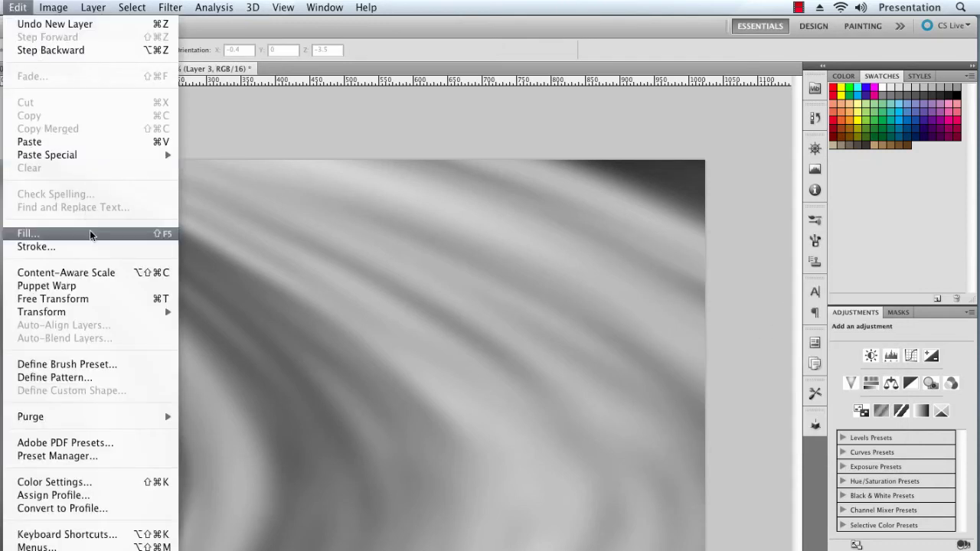
left_click(26, 233)
left_click(502, 327)
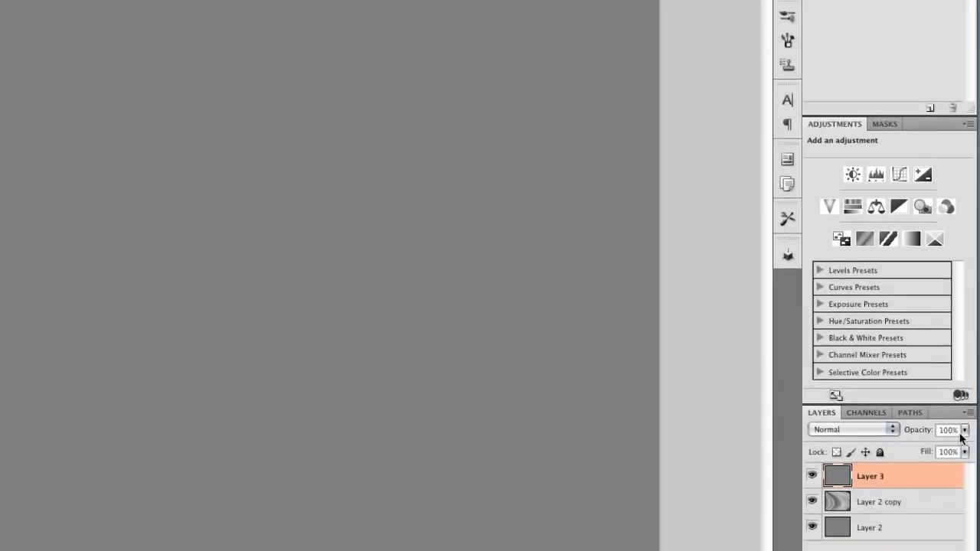
Lower the gray layer's opacity to 77%.
left_click(965, 431)
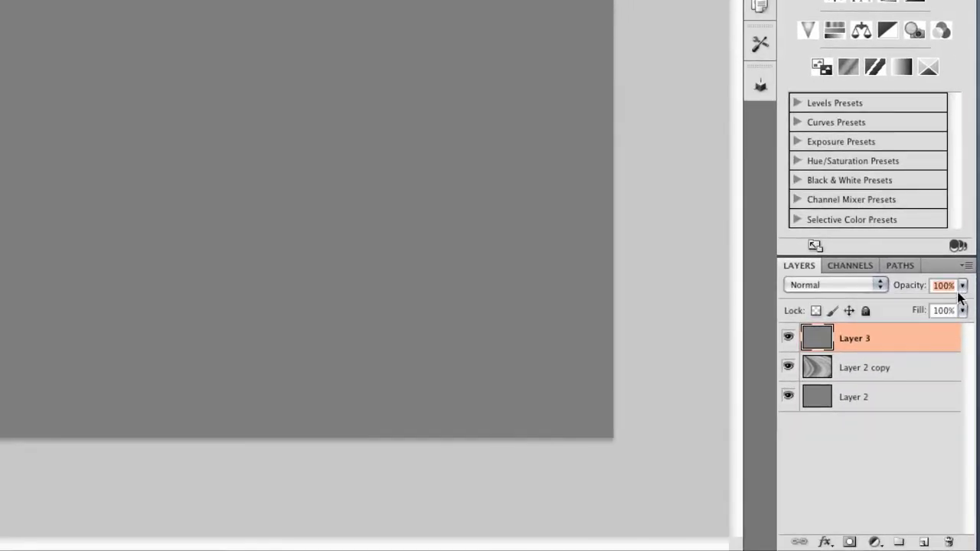
left_click_drag(964, 300, 938, 306)
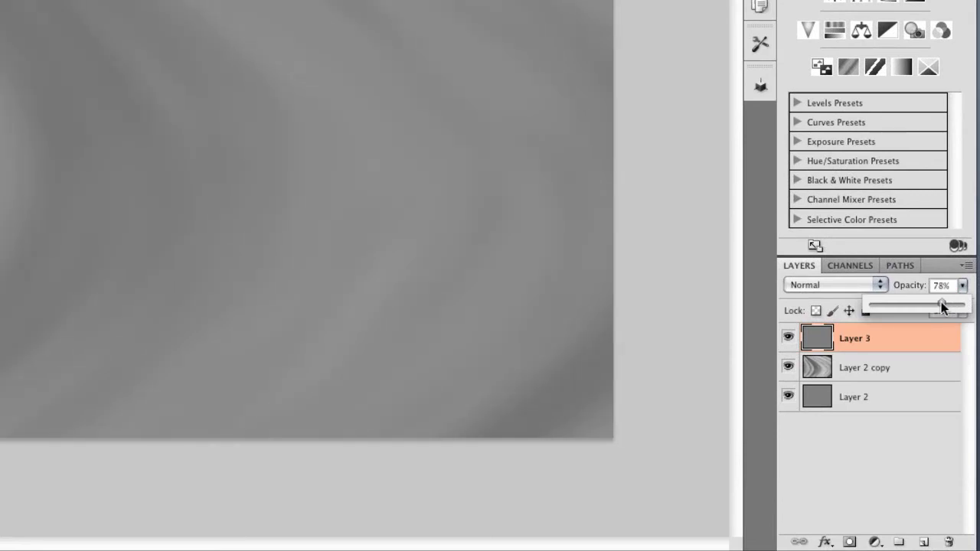
left_click_drag(942, 305, 942, 307)
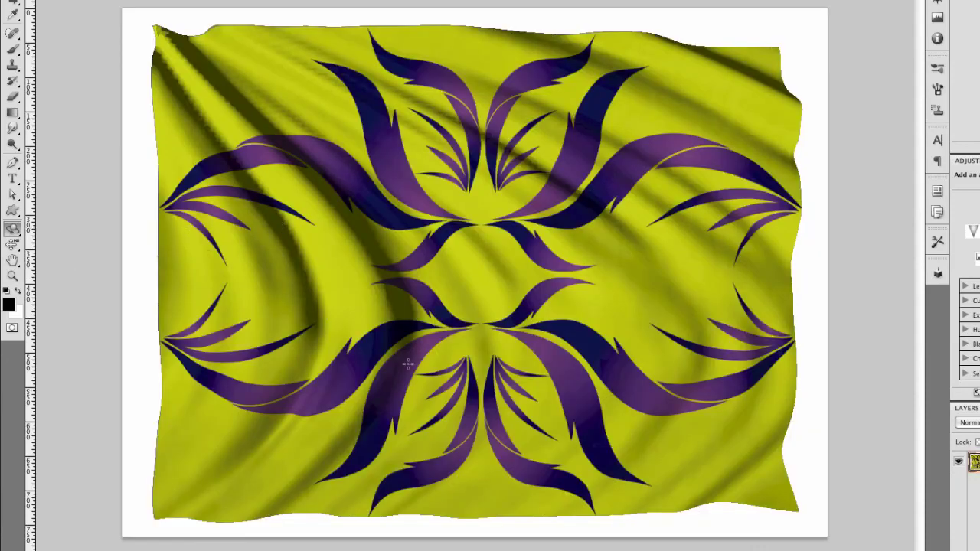
Tilt the flag back, change the camera distance, and turn the flag around its vertical axis.
left_click_drag(424, 196, 364, 396)
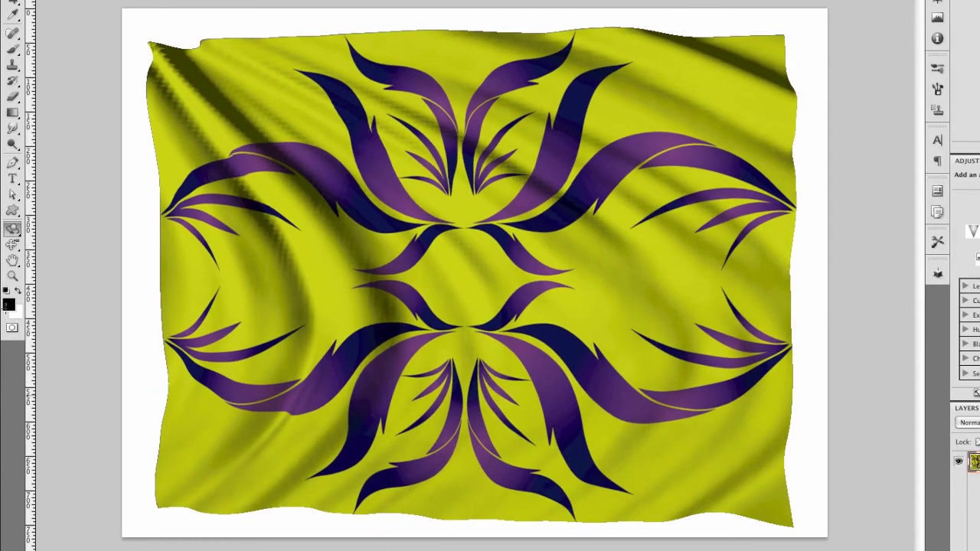
left_click(12, 245)
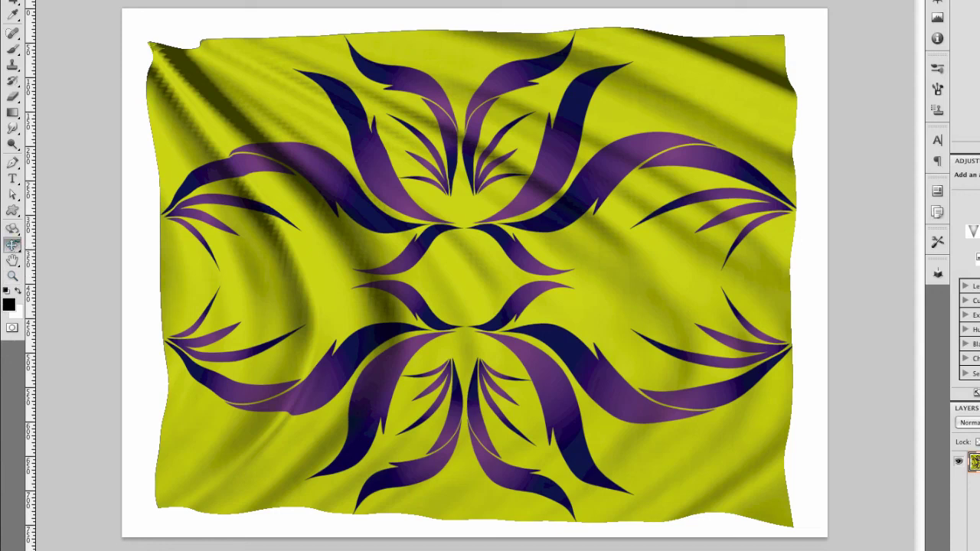
key("shift+n")
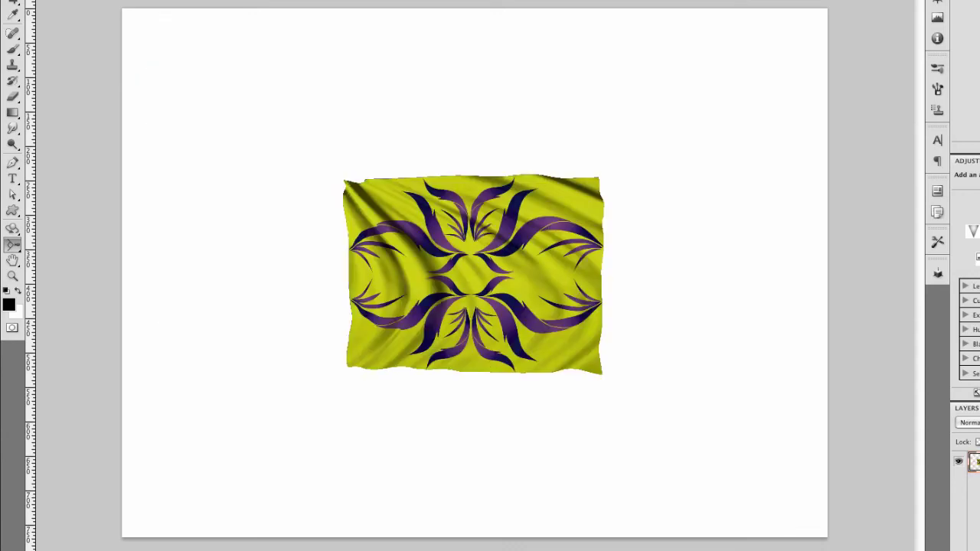
key("shift+n")
left_click_drag(475, 374, 501, 122)
key("k")
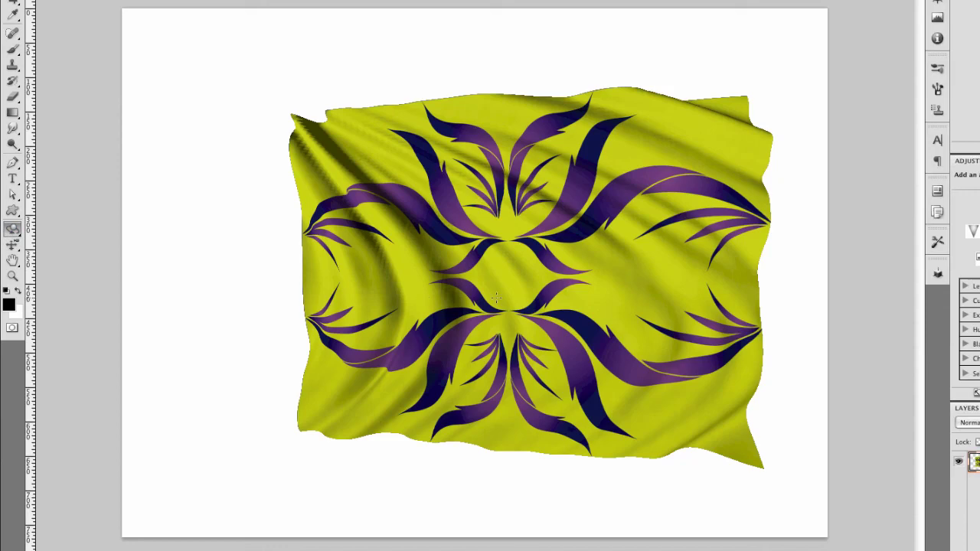
left_click_drag(496, 298, 419, 261)
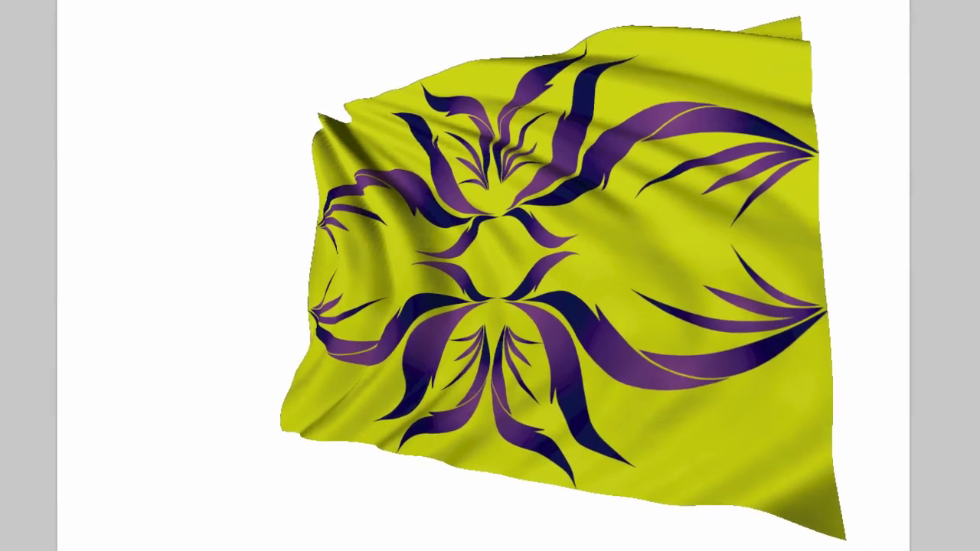